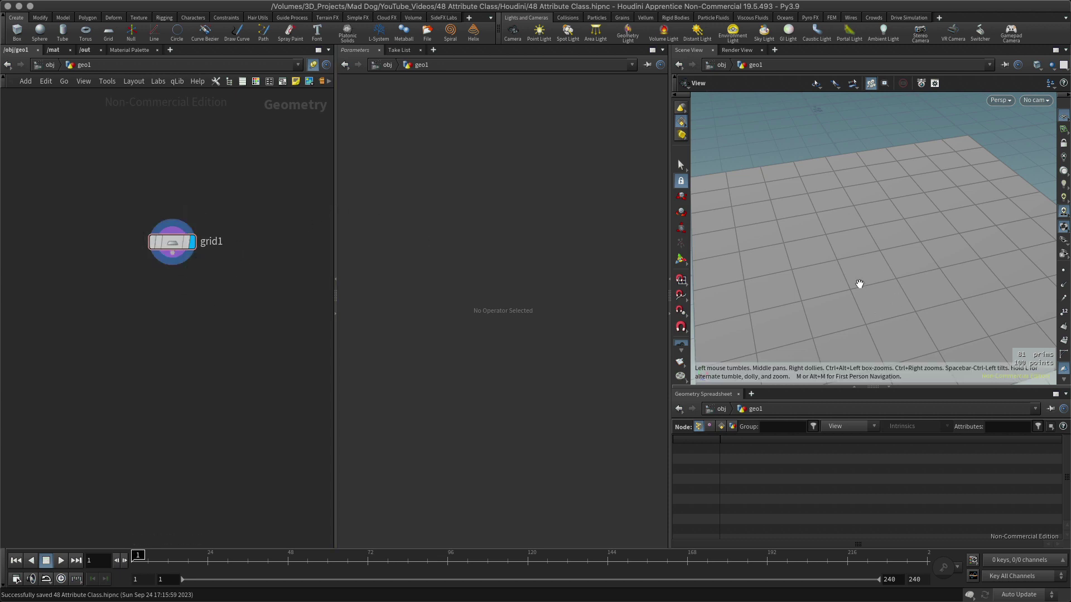
# Step: Display point numbers, point markers and primitive numbers on the grid in the viewport
pyautogui.moveTo(908, 289); pyautogui.dragTo(762, 296, button='right')
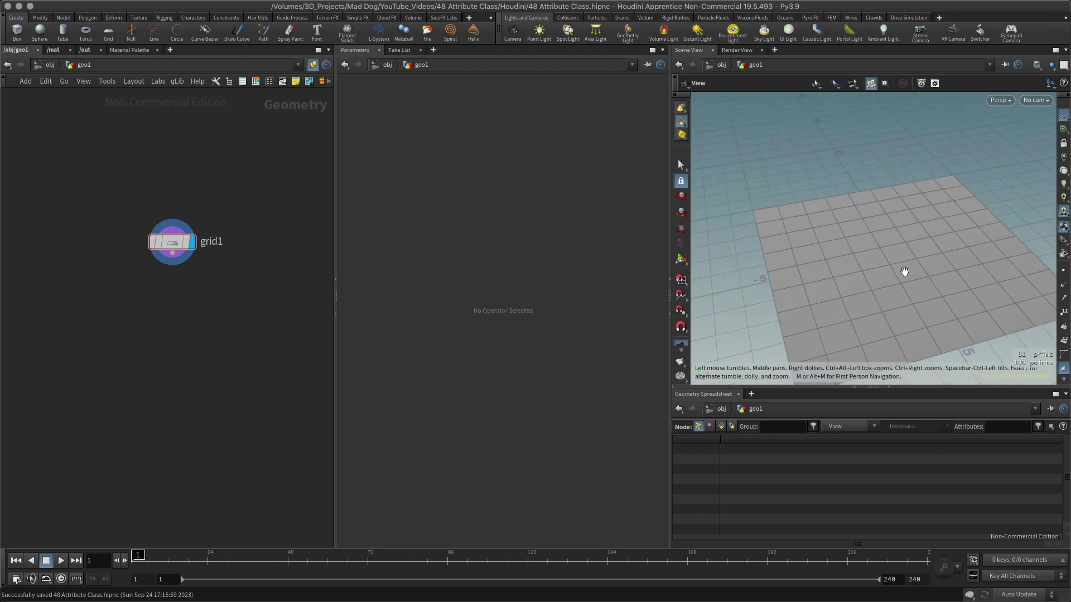
pyautogui.moveTo(905, 272); pyautogui.dragTo(819, 257, button='middle')
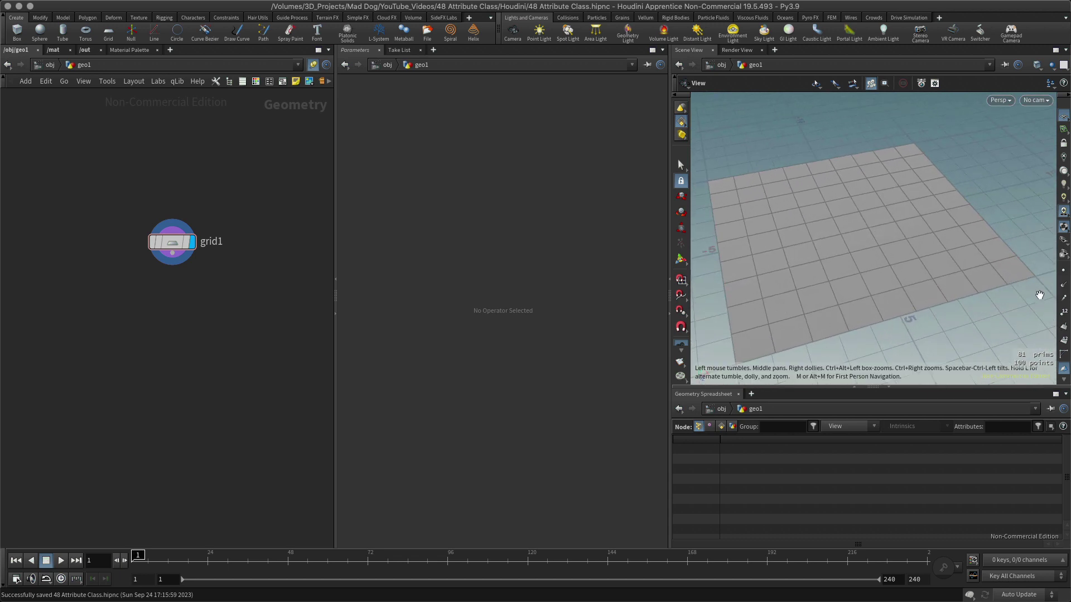
pyautogui.click(1063, 312)
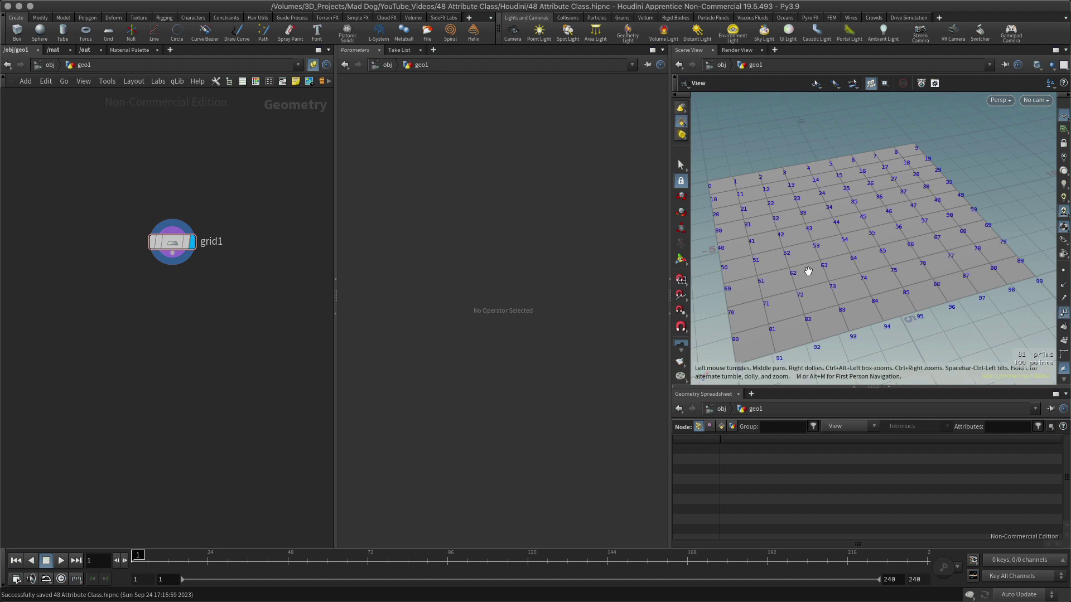
pyautogui.moveTo(808, 271); pyautogui.dragTo(830, 276)
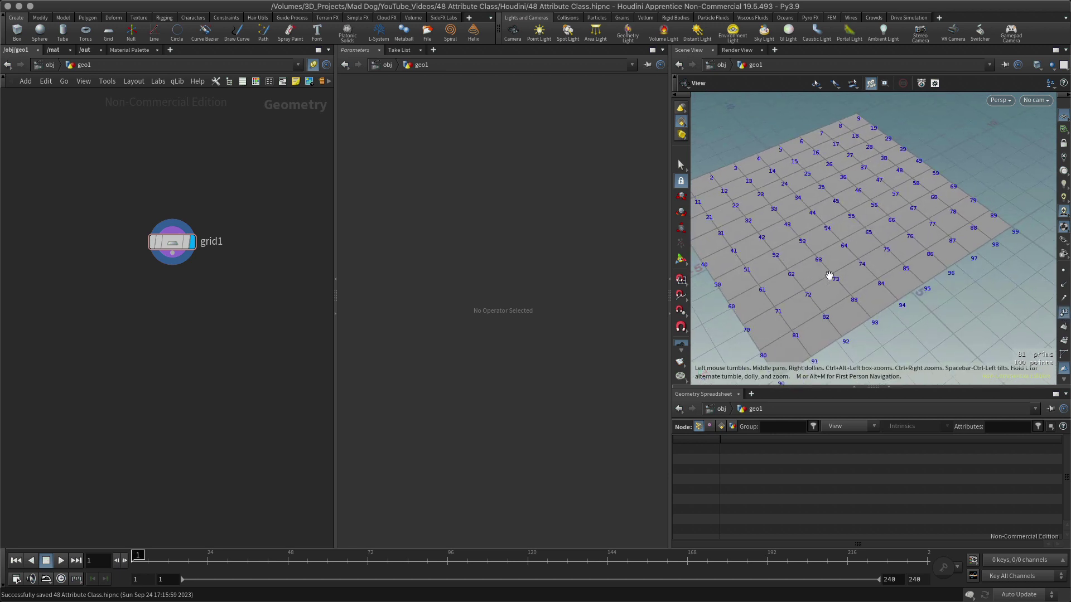
pyautogui.click(1063, 270)
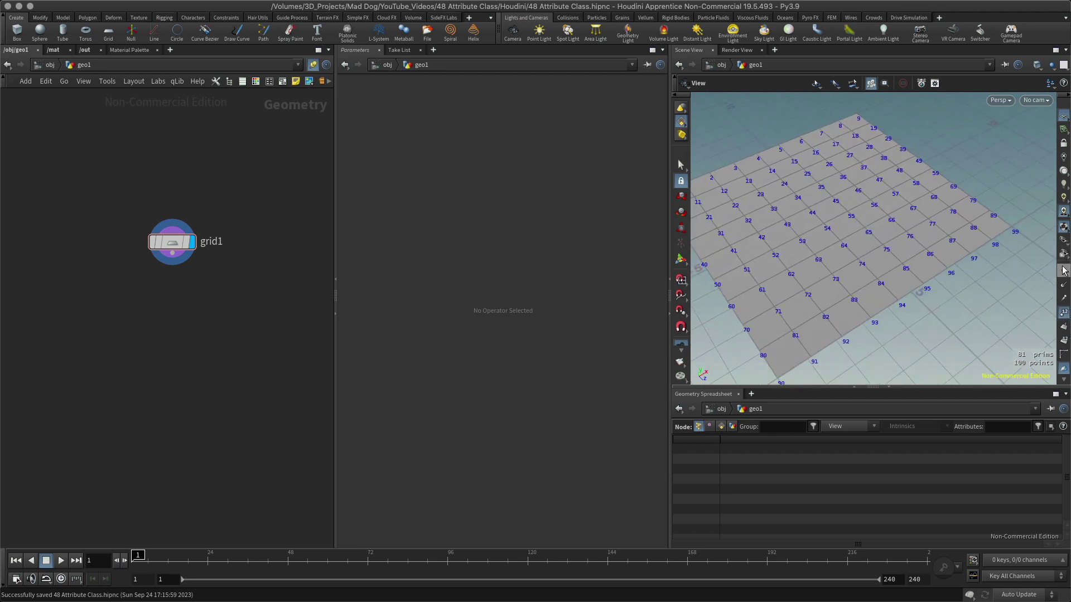
pyautogui.click(1063, 340)
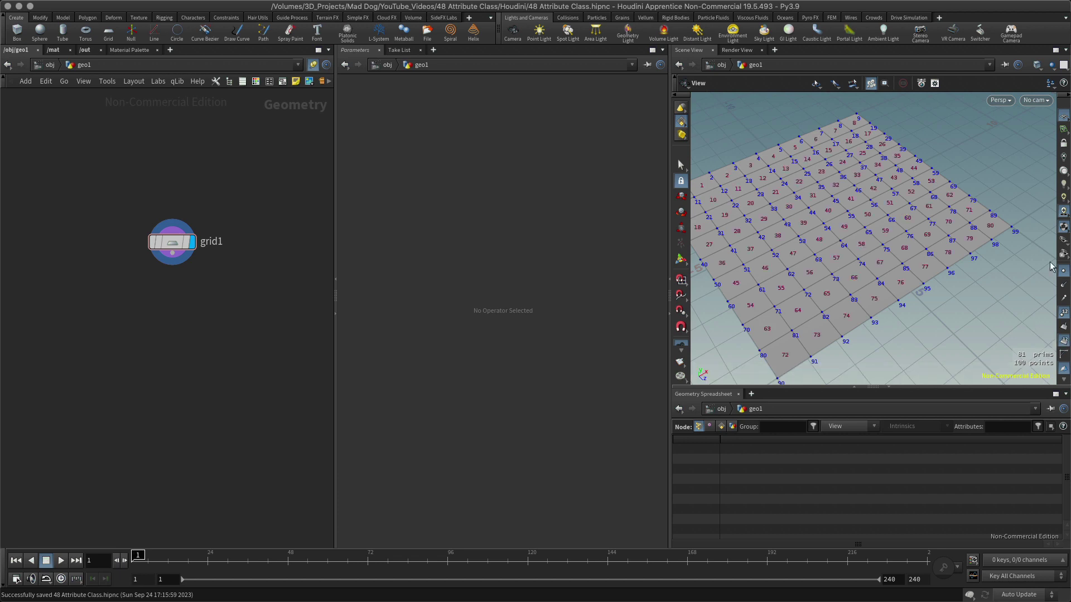
pyautogui.moveTo(745, 270); pyautogui.dragTo(828, 236)
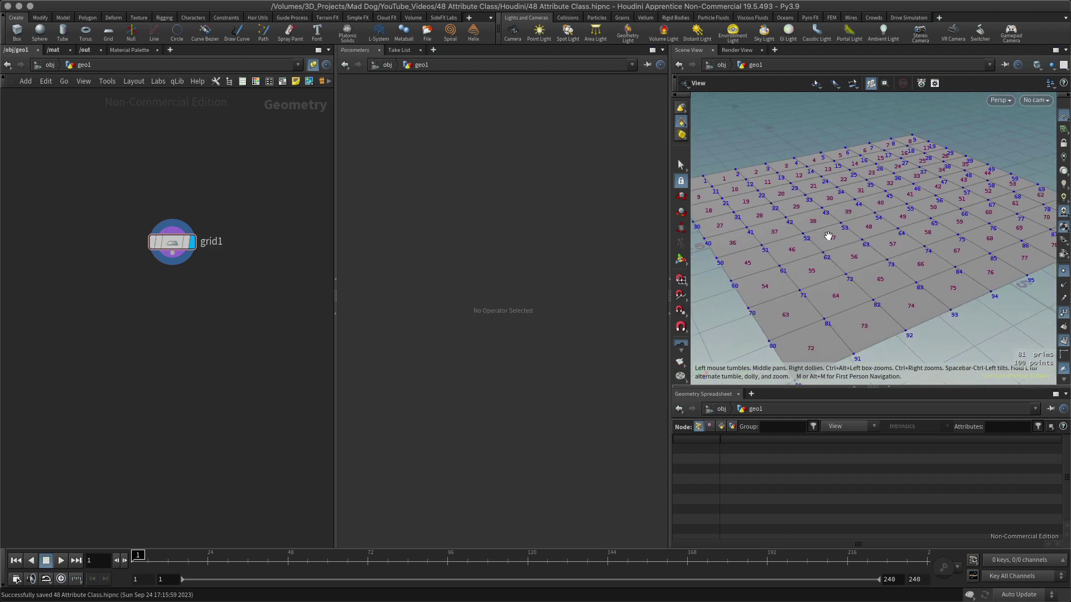
pyautogui.moveTo(845, 247); pyautogui.dragTo(832, 222, button='right')
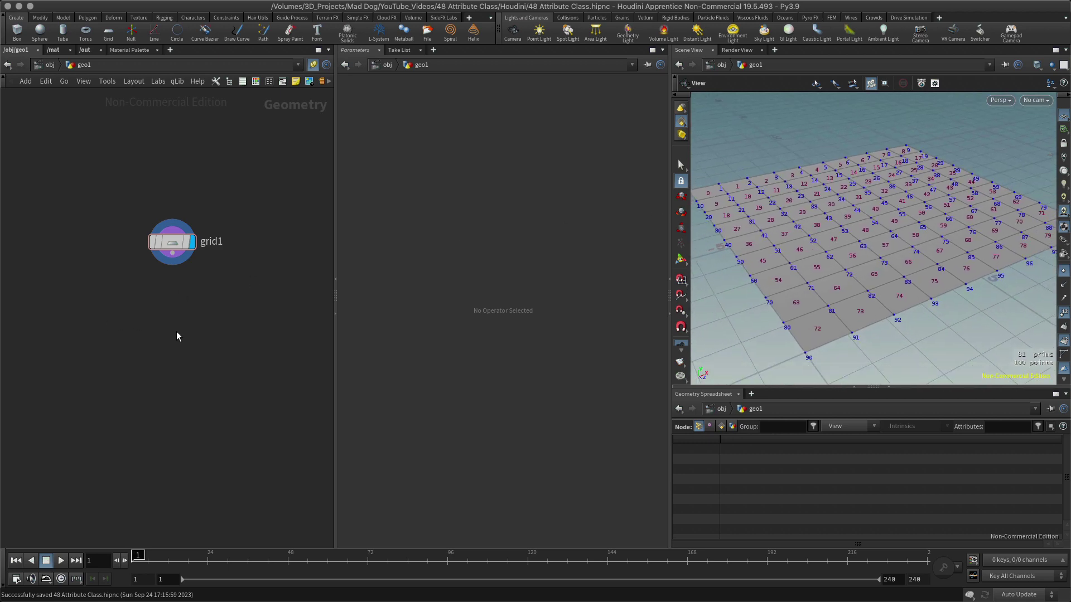
# Step: Add a Color node below grid1, connected to its output and displayed
pyautogui.press('Tab')
pyautogui.write('col')
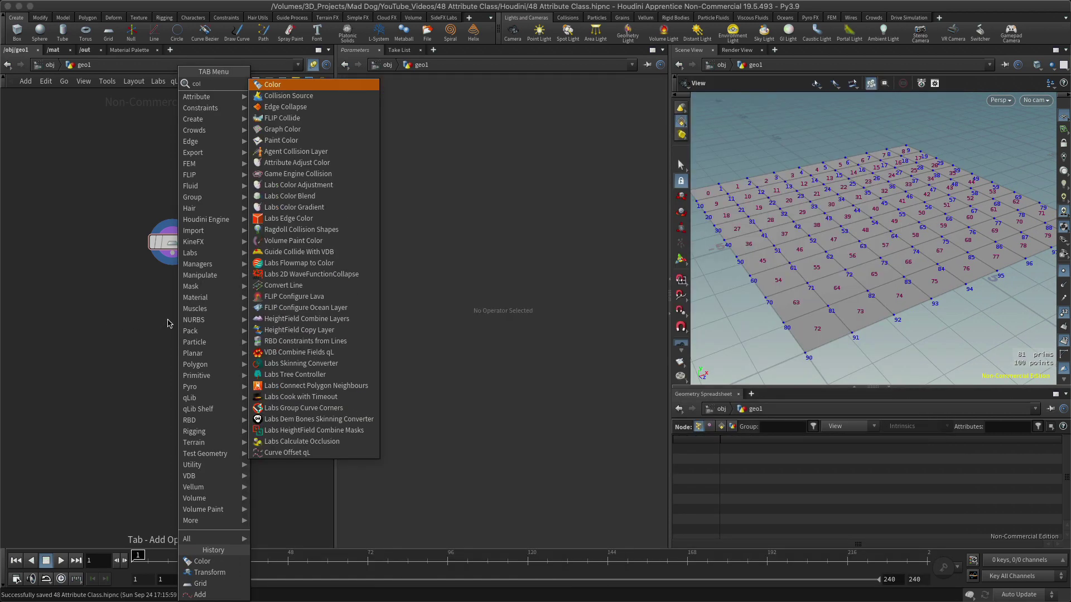
pyautogui.click(276, 85)
pyautogui.click(198, 315)
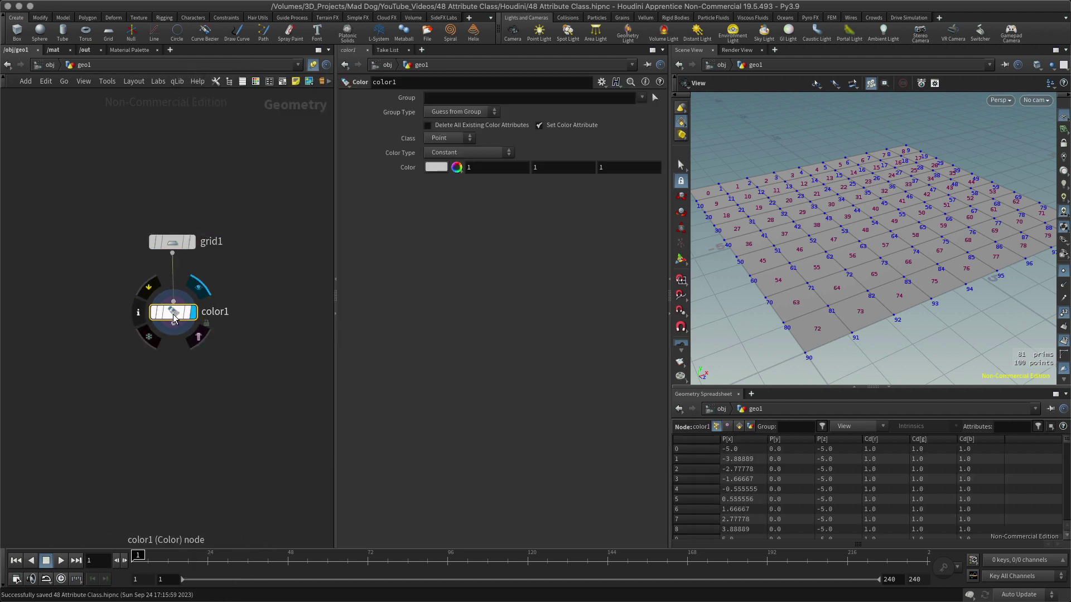
pyautogui.moveTo(180, 313); pyautogui.dragTo(177, 302)
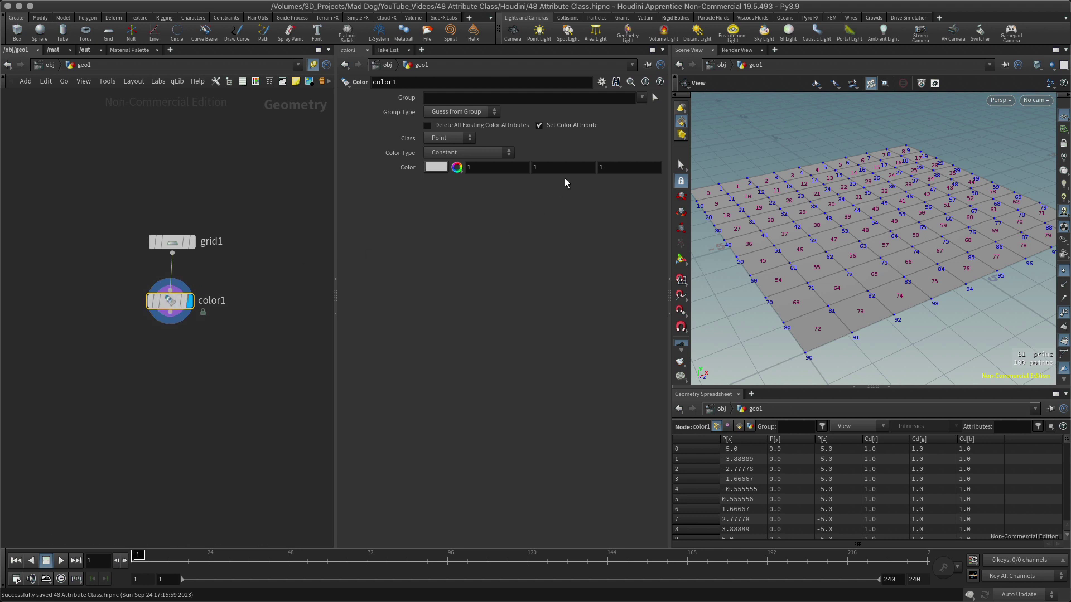
# Step: Set the Color node's green and blue values to 0 to make the grid red
pyautogui.click(528, 169)
pyautogui.write('0')
pyautogui.press('Tab')
pyautogui.write('0')
pyautogui.press('Return')
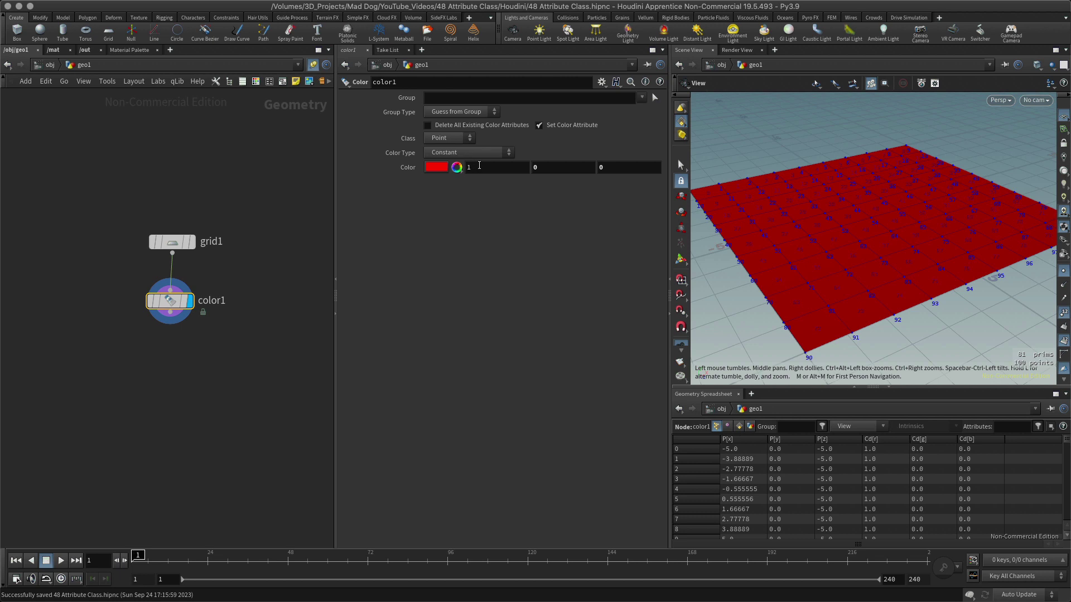
pyautogui.moveTo(169, 307)
pyautogui.moveTo(855, 289); pyautogui.dragTo(796, 273)
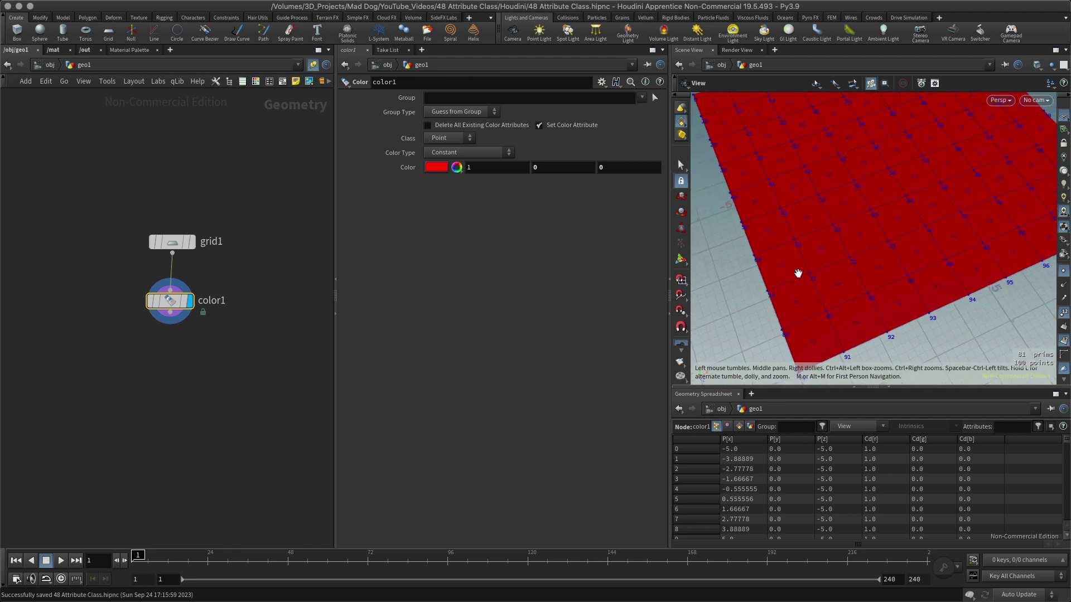
# Step: Set the Color node's blue value to 1 to turn the grid magenta
pyautogui.click(601, 170)
pyautogui.write('1')
pyautogui.press('Return')
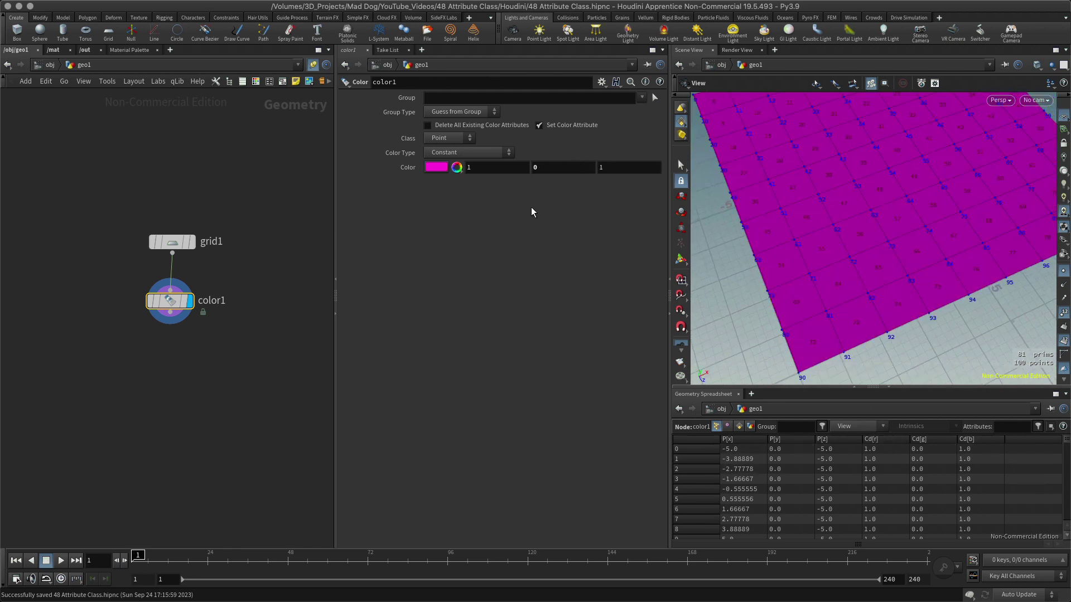
pyautogui.moveTo(860, 282); pyautogui.dragTo(870, 266)
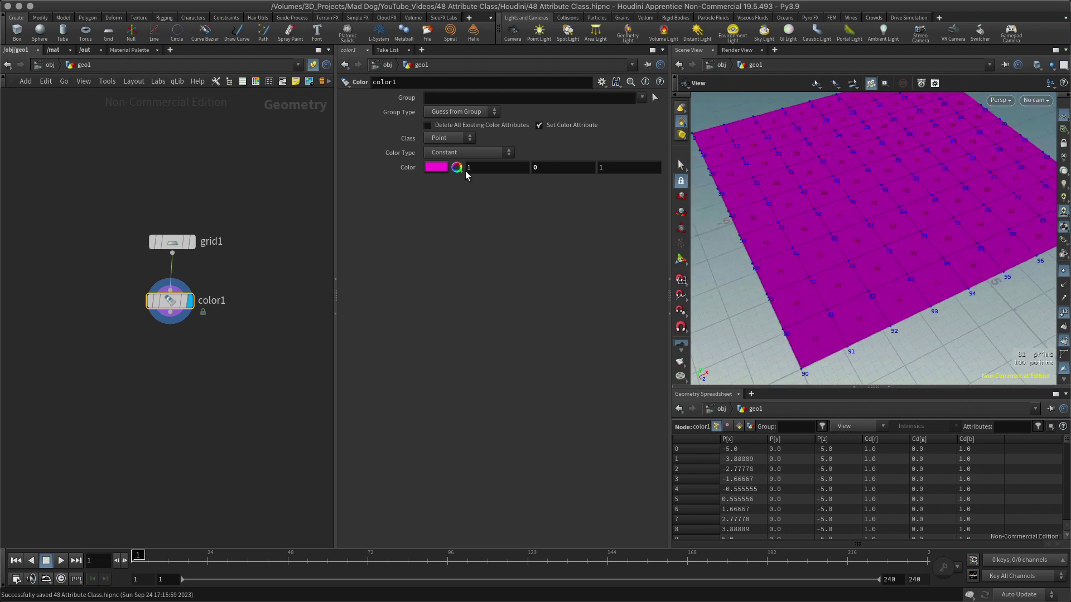
# Step: Change the grid to cyan by setting the Color node's red value to 0 and green value to 1
pyautogui.click(468, 168)
pyautogui.press('Return')
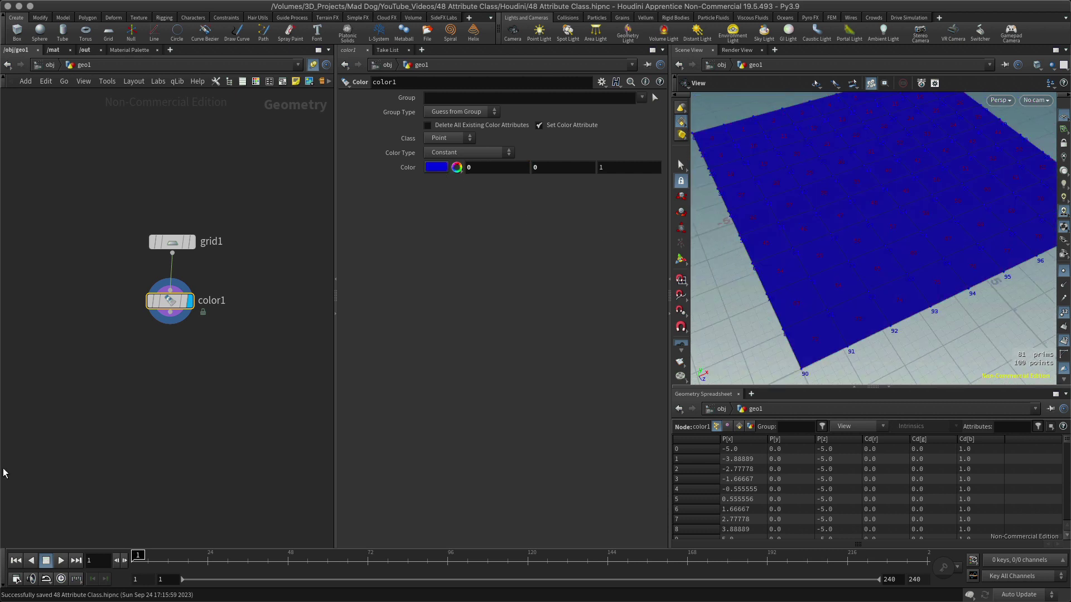
pyautogui.click(551, 169)
pyautogui.press('Return')
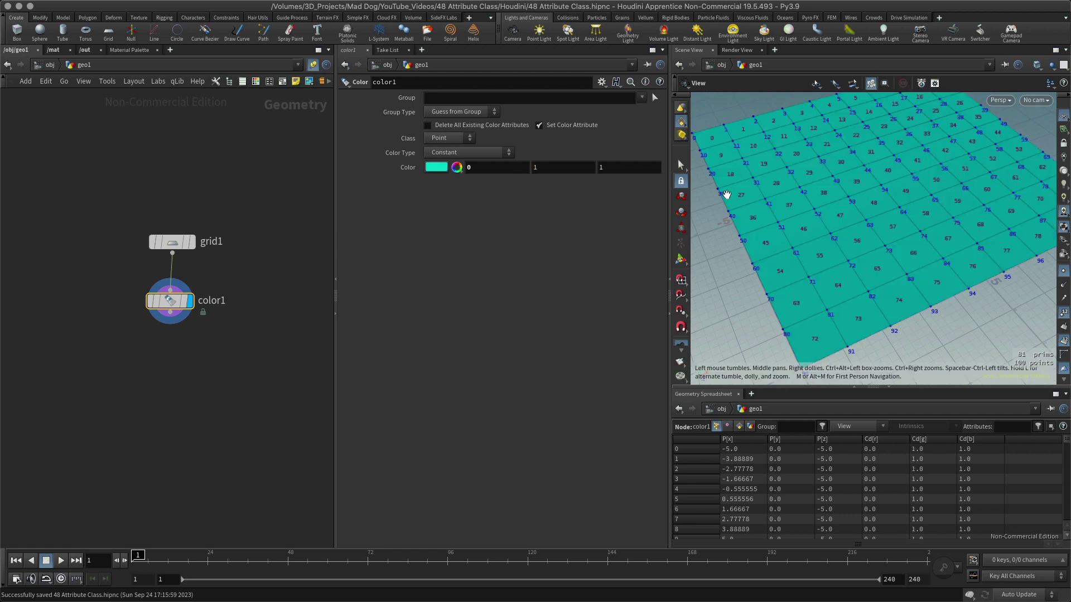
# Step: Set the viewport's guide font to Large in the display options to enlarge the point and primitive numbers
pyautogui.moveTo(839, 224); pyautogui.dragTo(817, 220)
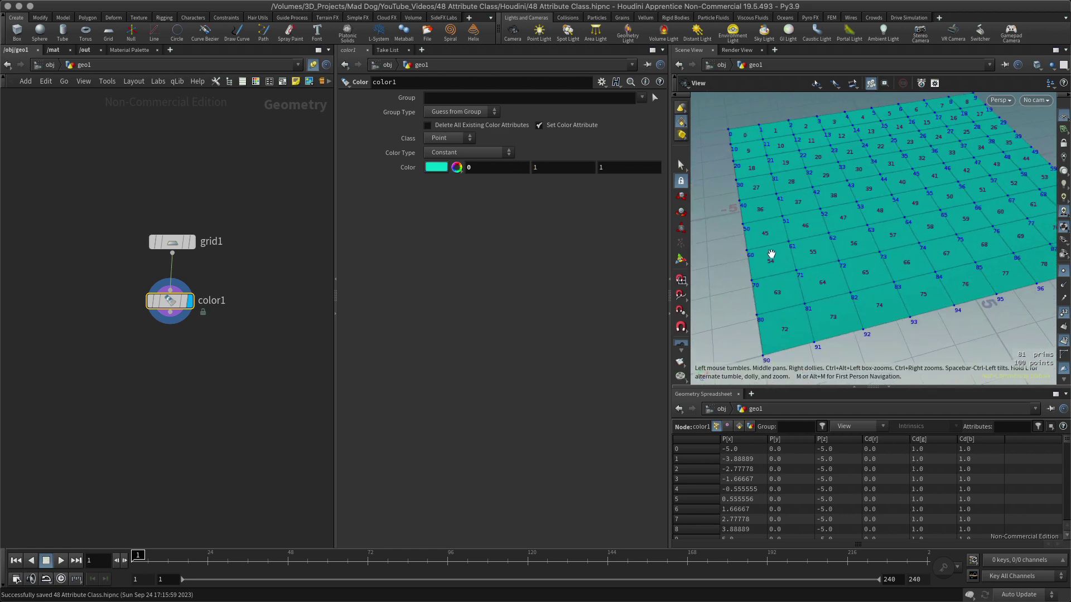
pyautogui.moveTo(769, 253); pyautogui.dragTo(826, 230, button='right')
pyautogui.moveTo(826, 231); pyautogui.dragTo(891, 232)
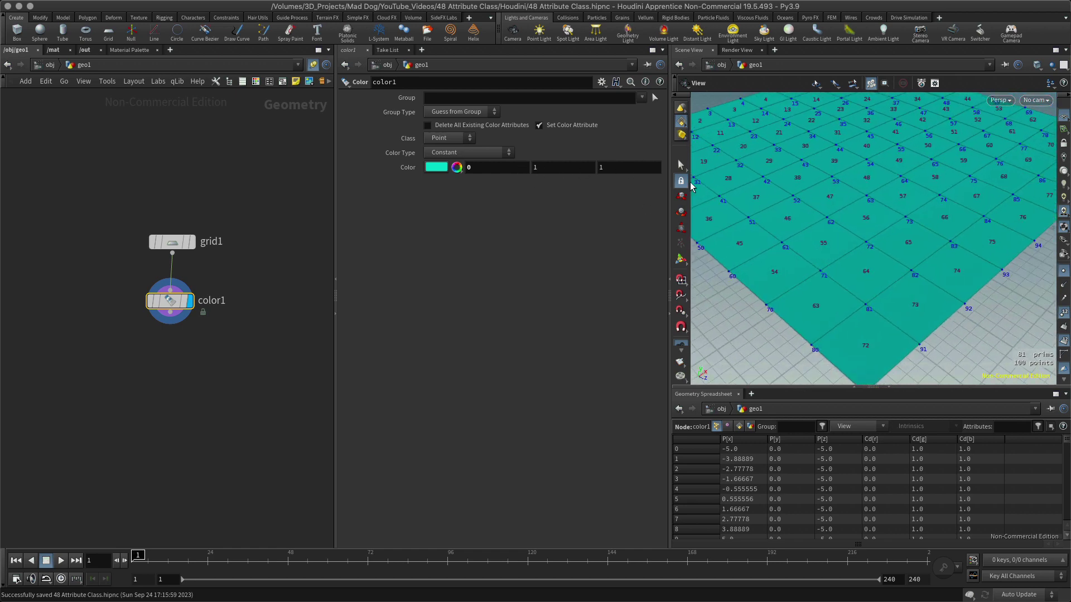
pyautogui.moveTo(878, 239); pyautogui.dragTo(853, 265)
pyautogui.moveTo(803, 301); pyautogui.dragTo(807, 262, button='middle')
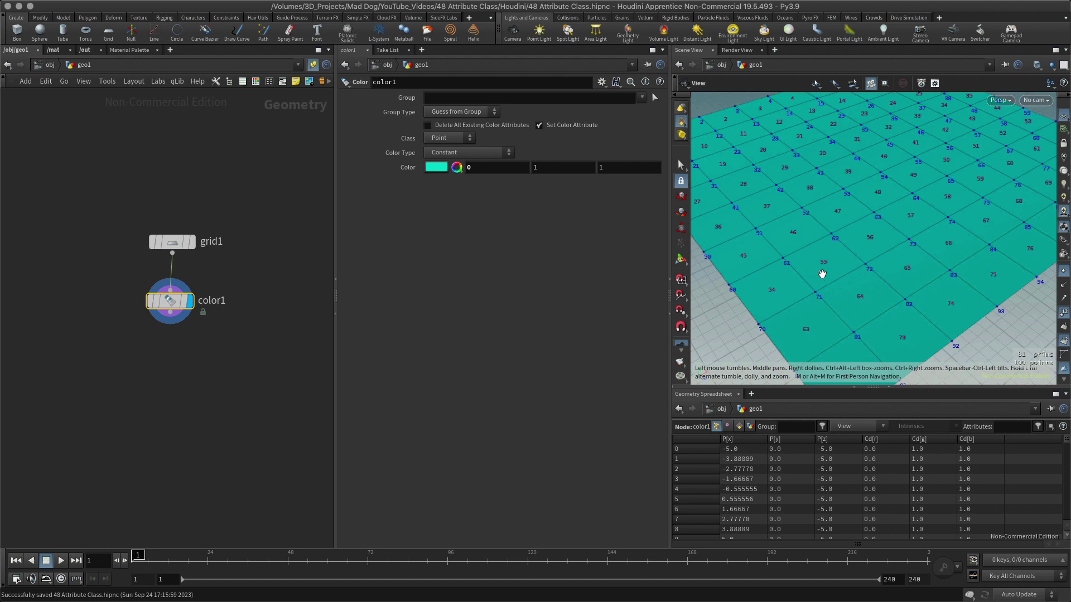
pyautogui.press('d')
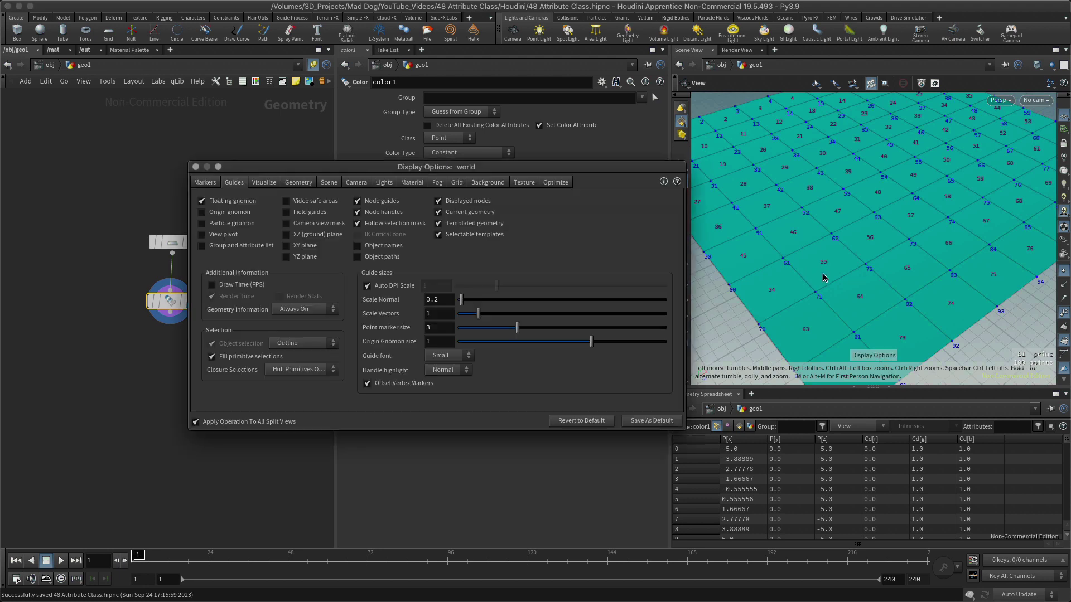
pyautogui.click(459, 357)
pyautogui.click(440, 402)
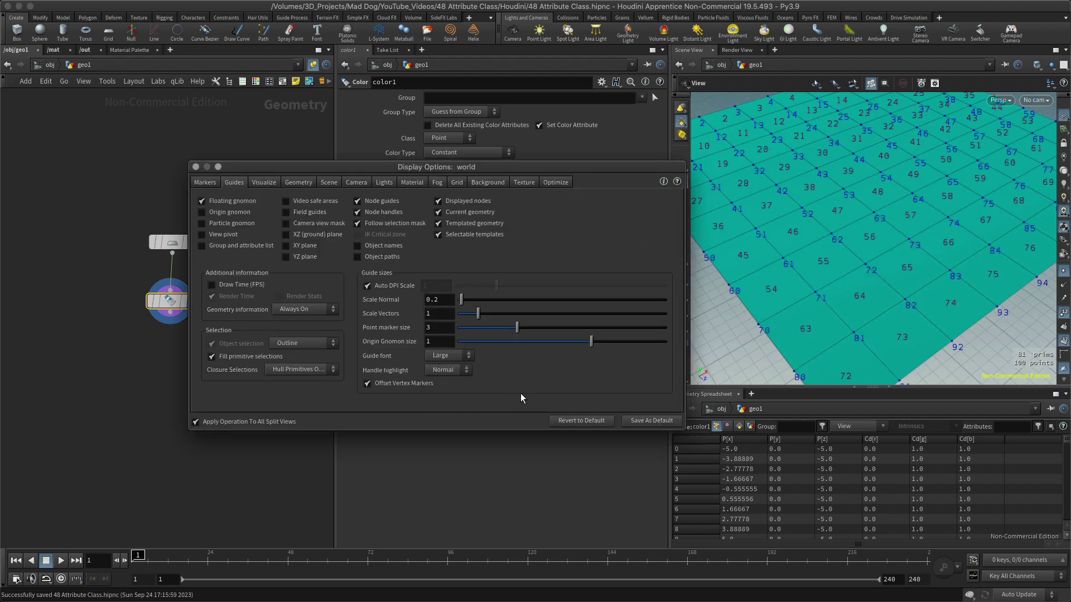
pyautogui.click(196, 167)
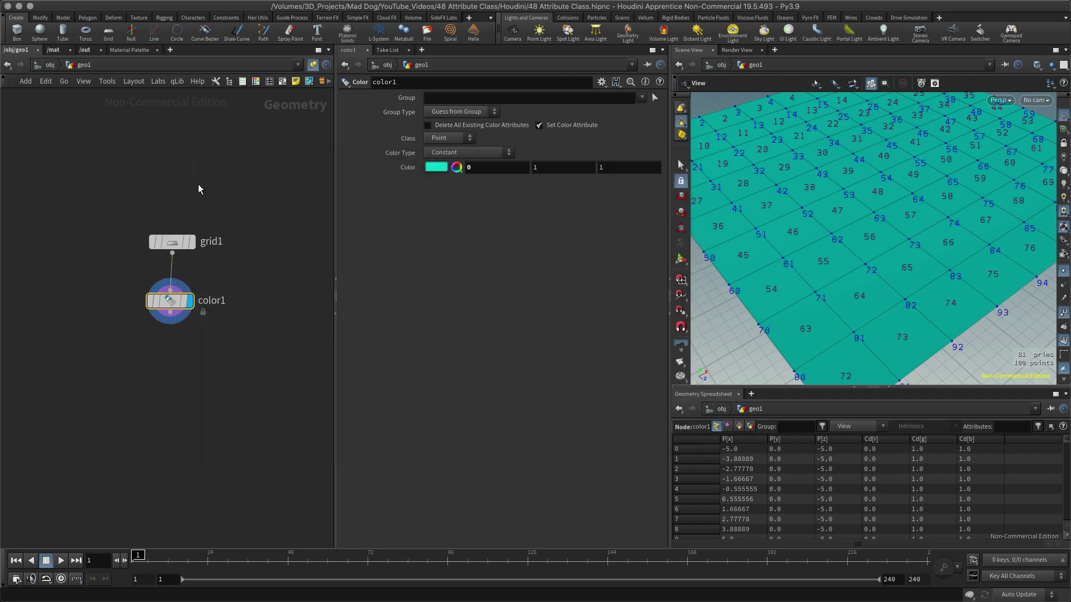
# Step: Check the point color values in the Geometry Spreadsheet and restrict the Color node to group 0
pyautogui.moveTo(839, 270); pyautogui.dragTo(826, 237)
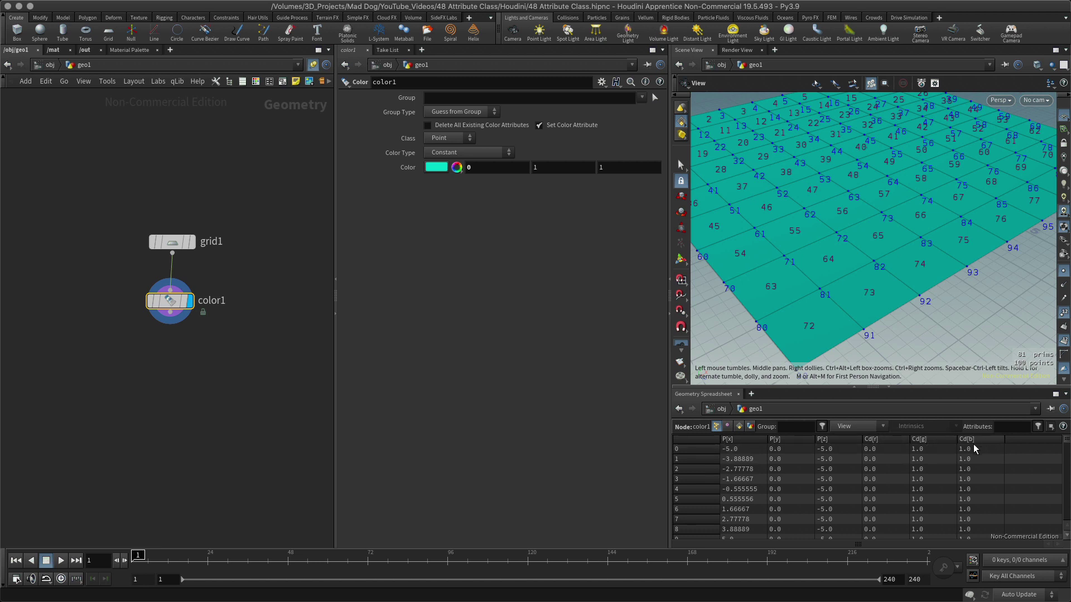
pyautogui.scroll(-4, 1067, 444)
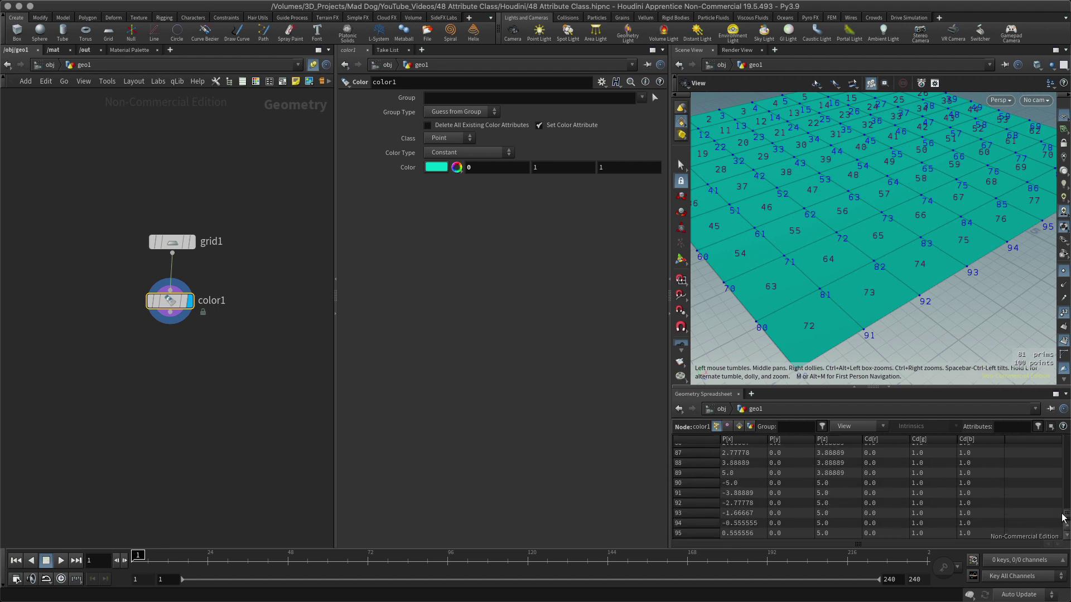
pyautogui.scroll(4, 1067, 441)
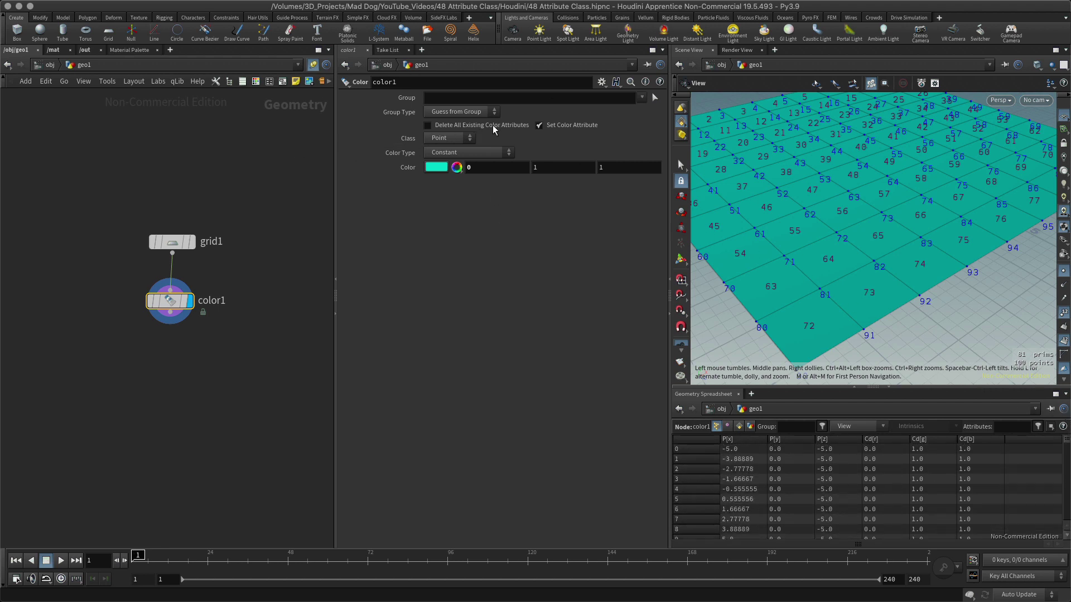
pyautogui.click(482, 101)
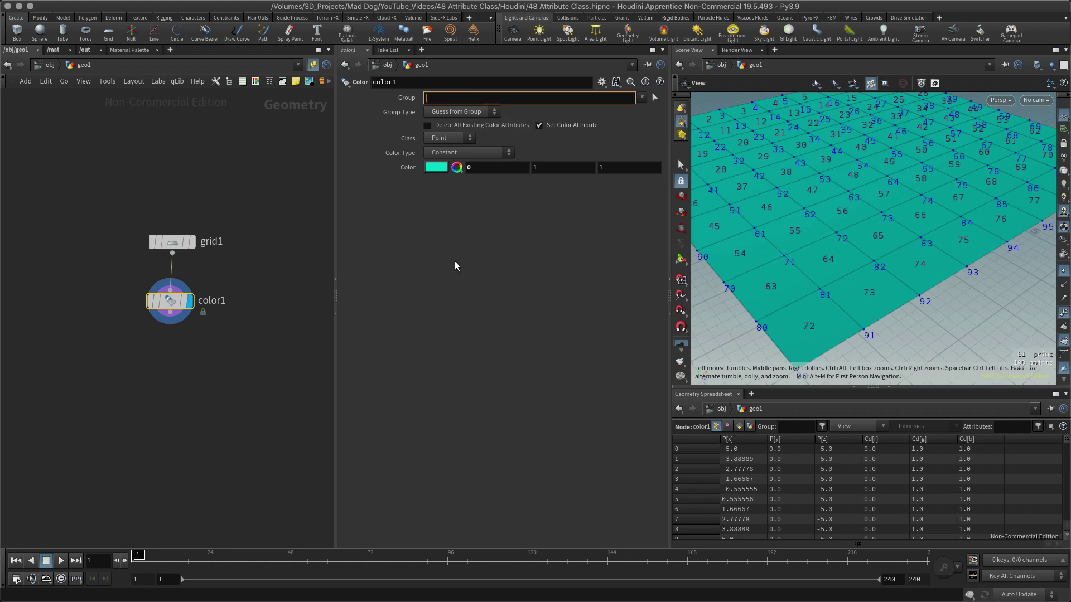
pyautogui.scroll(-5, 824, 232)
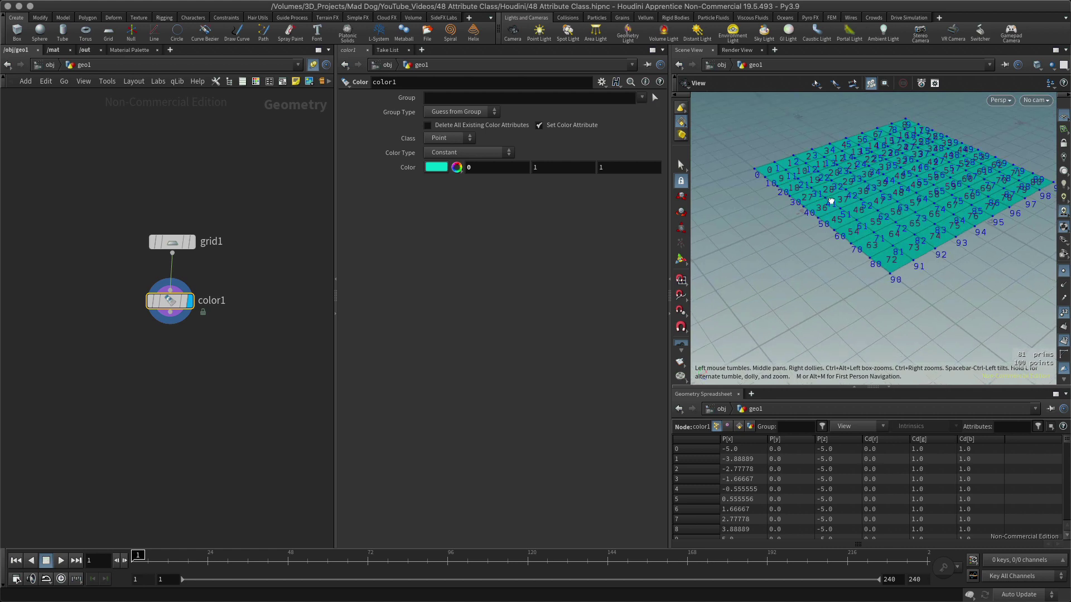
pyautogui.moveTo(831, 201); pyautogui.dragTo(841, 165)
pyautogui.moveTo(841, 166); pyautogui.dragTo(851, 279, button='middle')
pyautogui.moveTo(877, 296); pyautogui.dragTo(1055, 224, button='right')
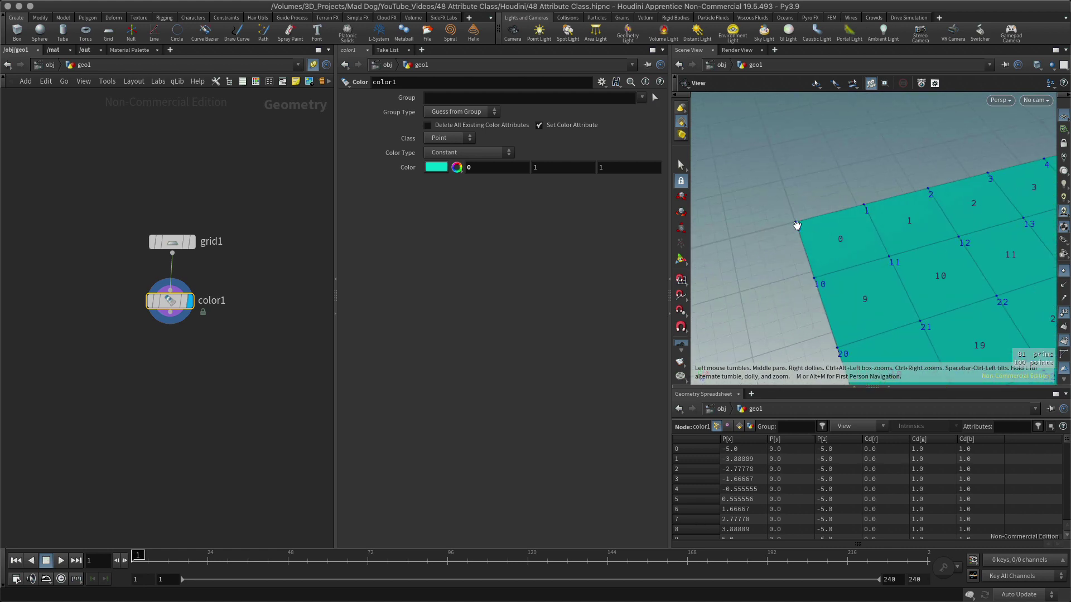
pyautogui.click(448, 98)
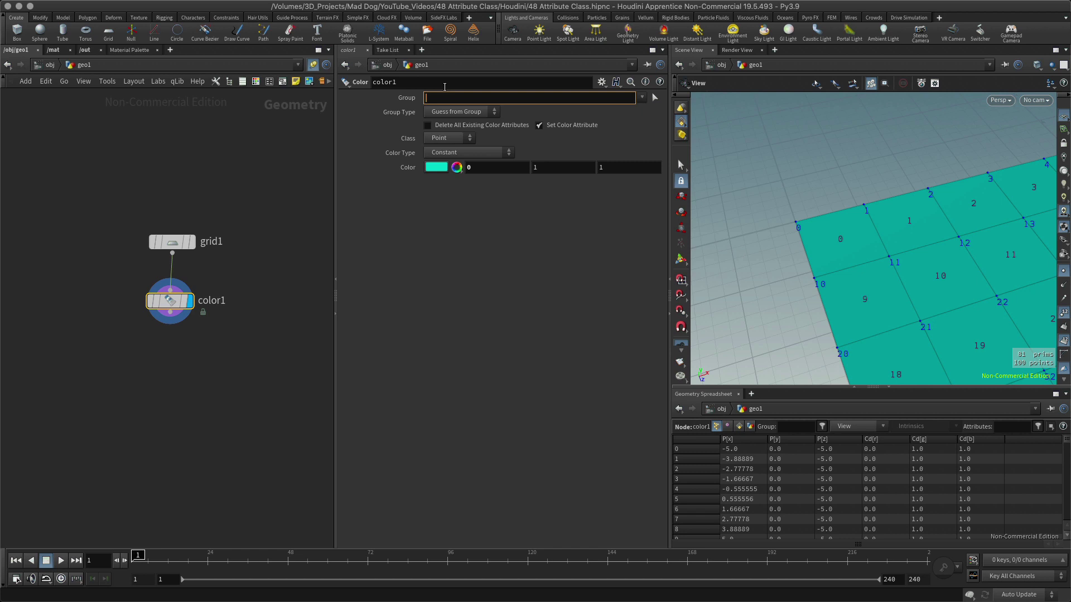
pyautogui.press('Return')
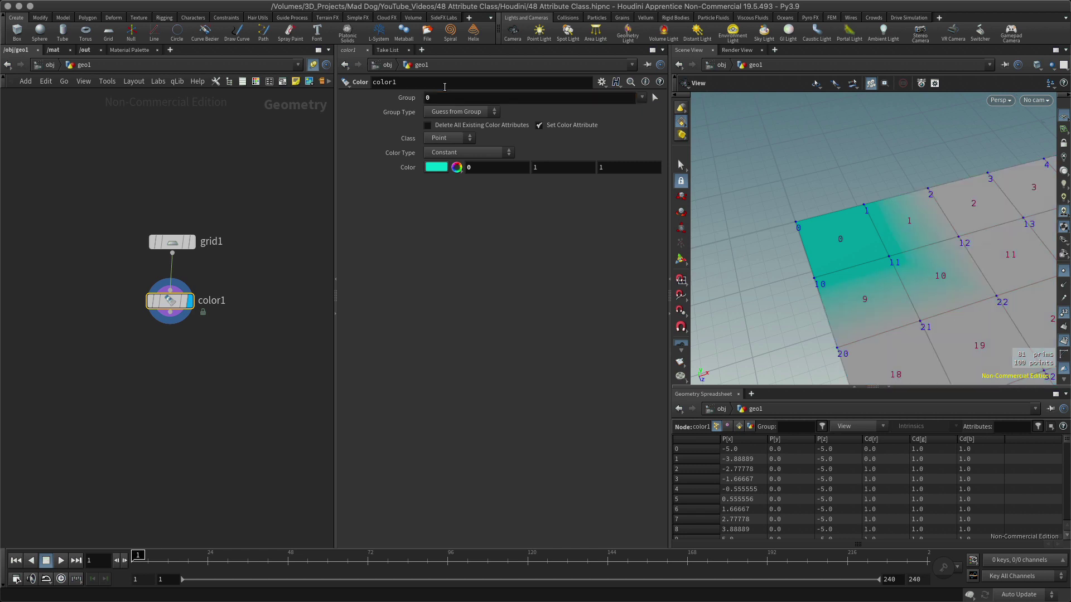
# Step: Confirm primitive 0 as the Color node's group through viewport selection, setting the group type to Primitives
pyautogui.moveTo(882, 246); pyautogui.dragTo(830, 219)
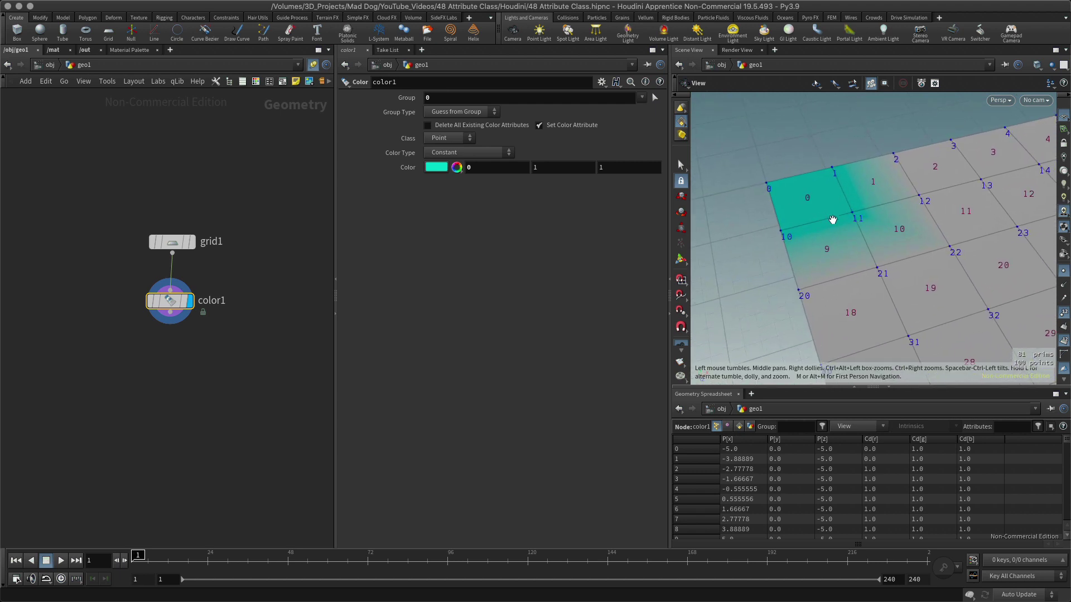
pyautogui.moveTo(825, 262); pyautogui.dragTo(846, 249)
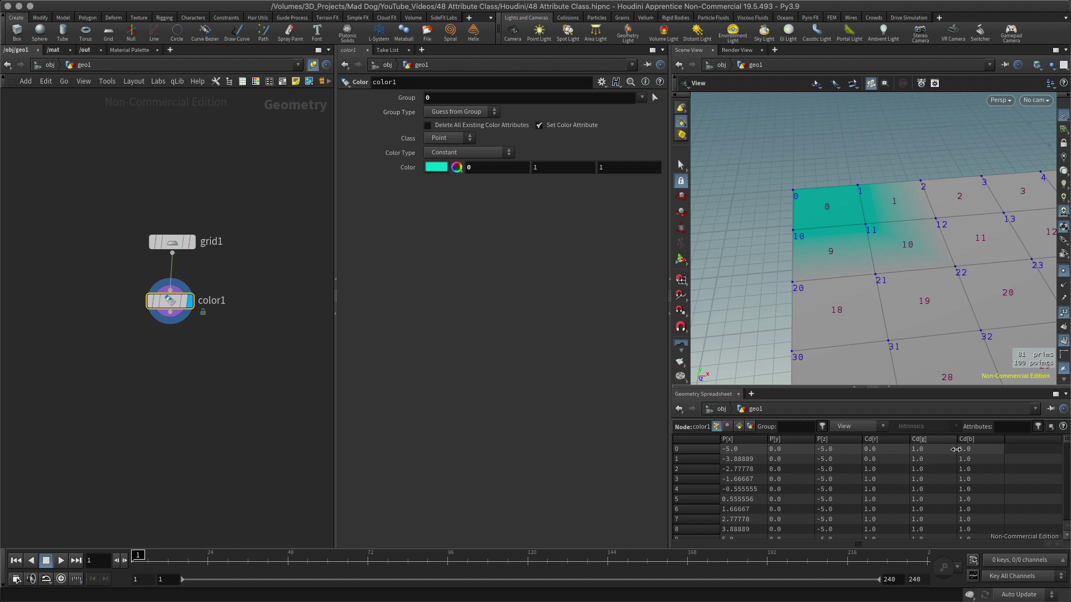
pyautogui.click(655, 98)
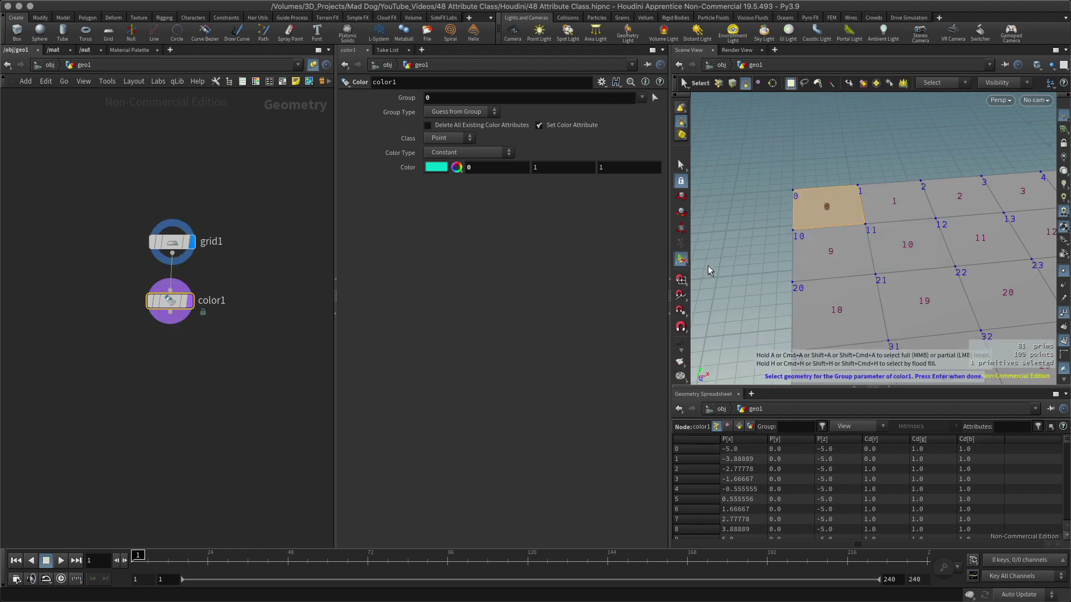
pyautogui.press('Return')
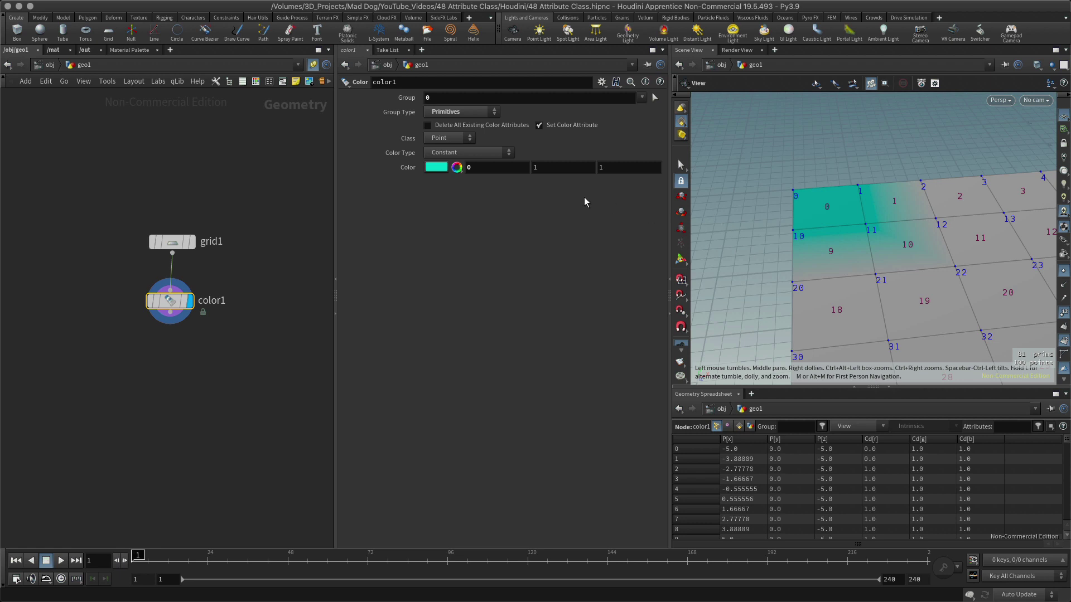
# Step: Set the Color node's group type to Points and inspect the coloring around point 0 up close
pyautogui.click(475, 111)
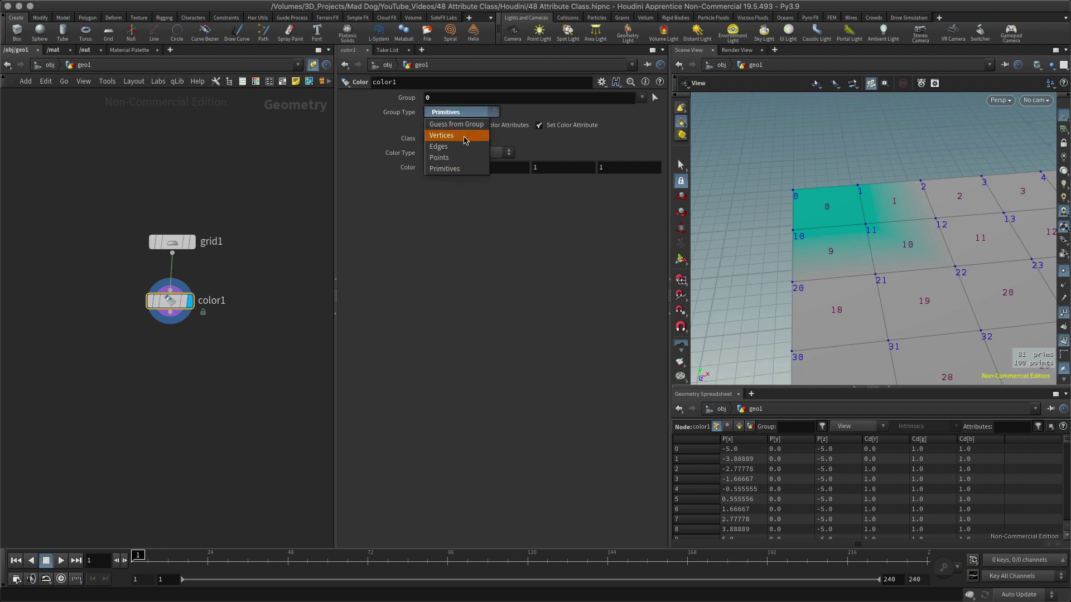
pyautogui.click(439, 158)
pyautogui.moveTo(850, 243); pyautogui.dragTo(763, 228)
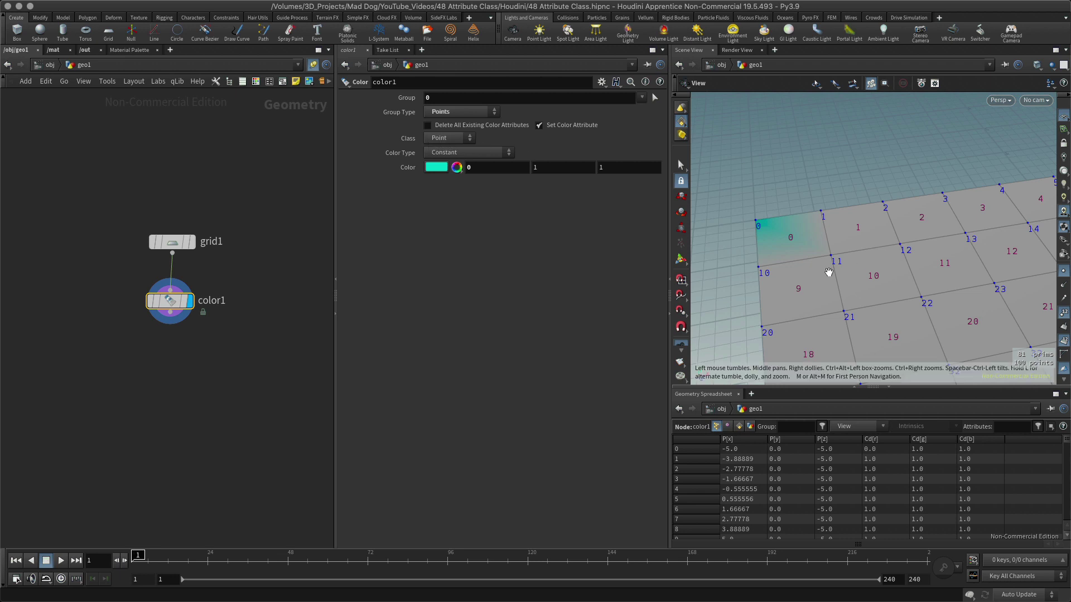
pyautogui.moveTo(776, 270); pyautogui.dragTo(757, 260)
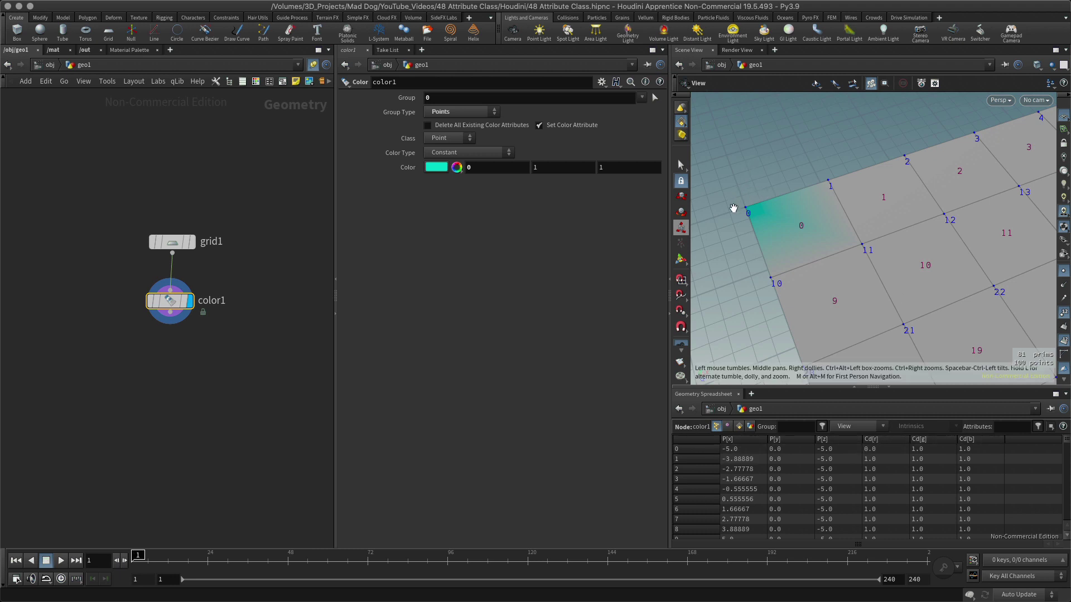
pyautogui.moveTo(802, 233); pyautogui.dragTo(768, 213)
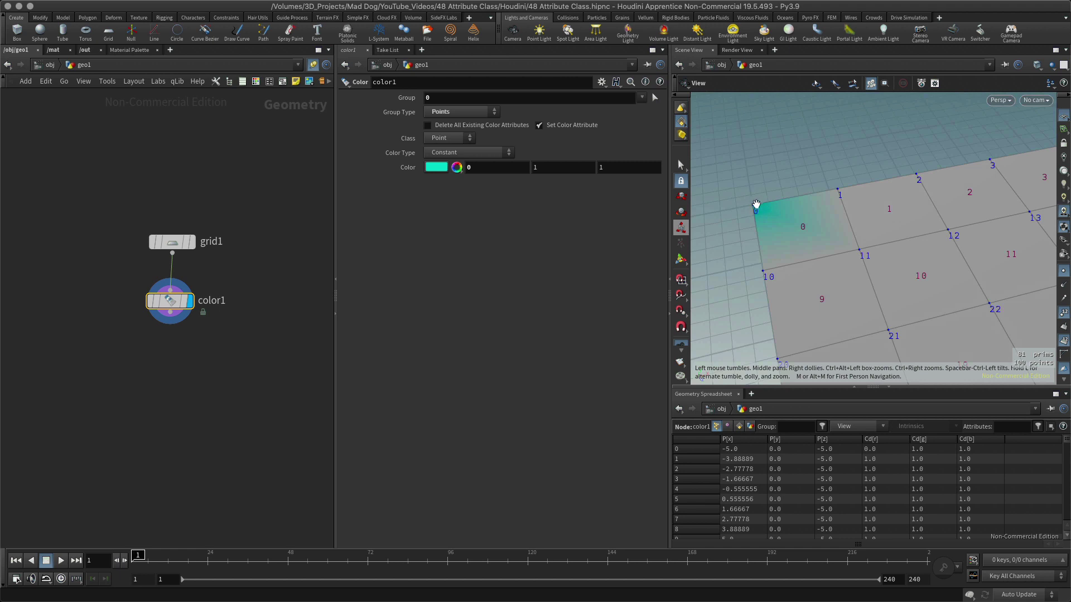
pyautogui.moveTo(767, 212); pyautogui.dragTo(756, 226)
pyautogui.scroll(4, 755, 225)
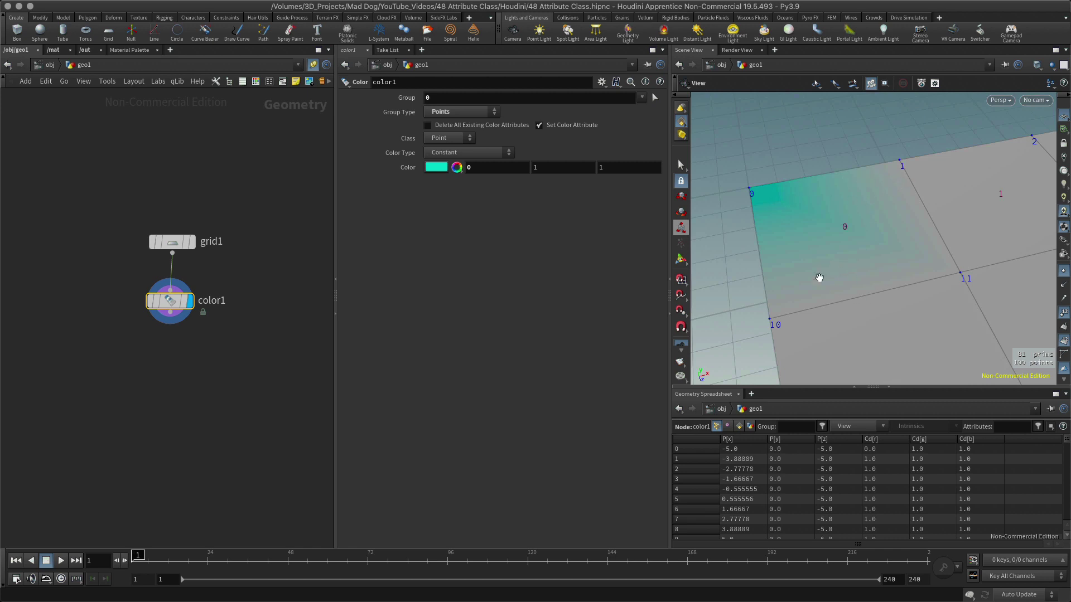
pyautogui.scroll(-5, 952, 228)
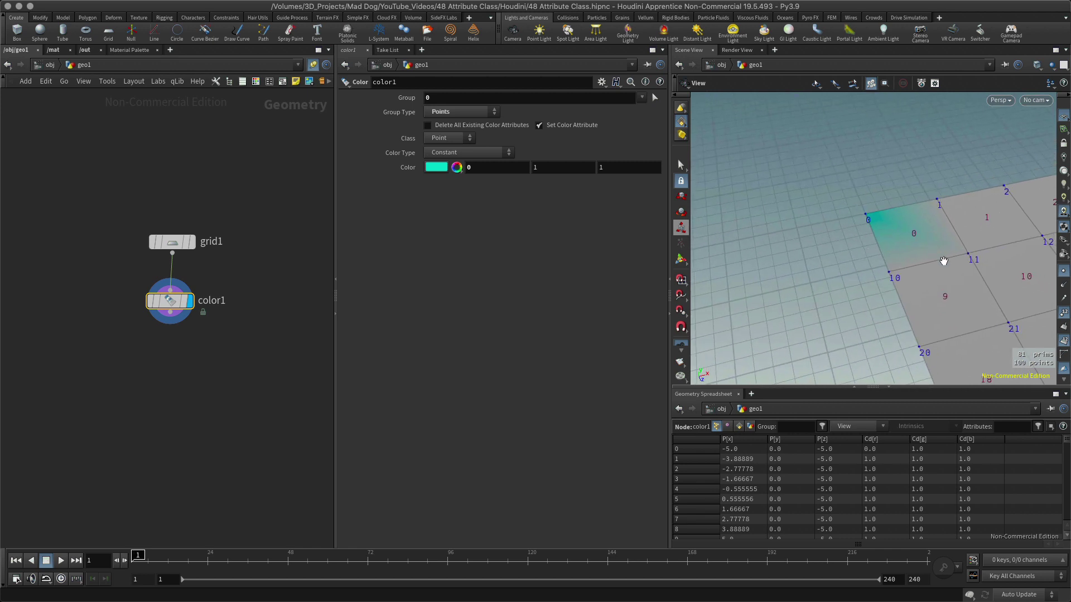
pyautogui.moveTo(946, 258); pyautogui.dragTo(712, 180)
# Step: Add point 1 to the Color node's group so it reads 0 1, and inspect the coloring between both points
pyautogui.click(464, 99)
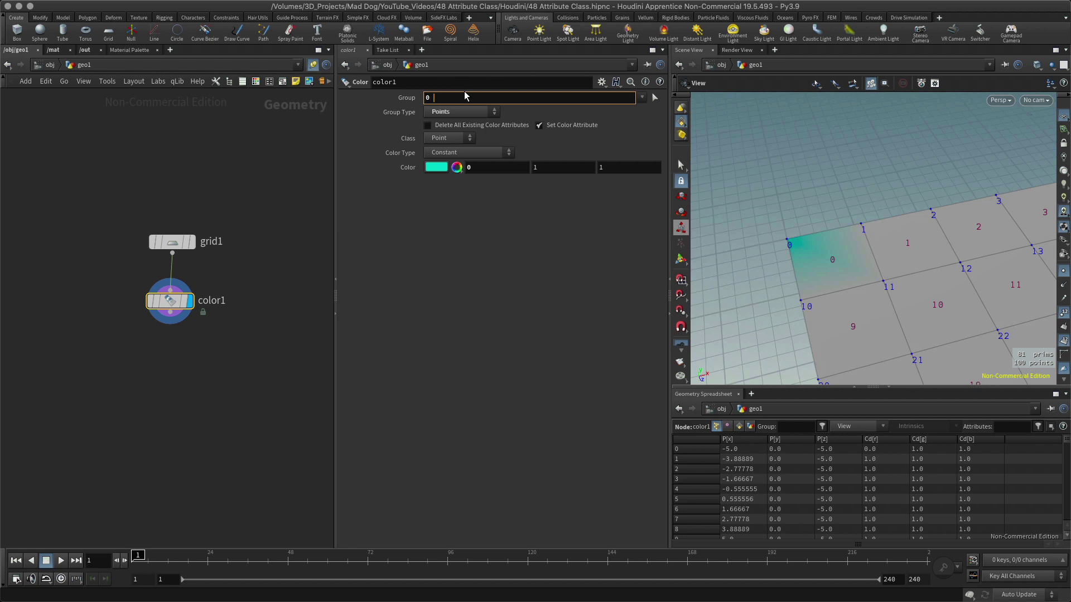
pyautogui.write('1')
pyautogui.press('Return')
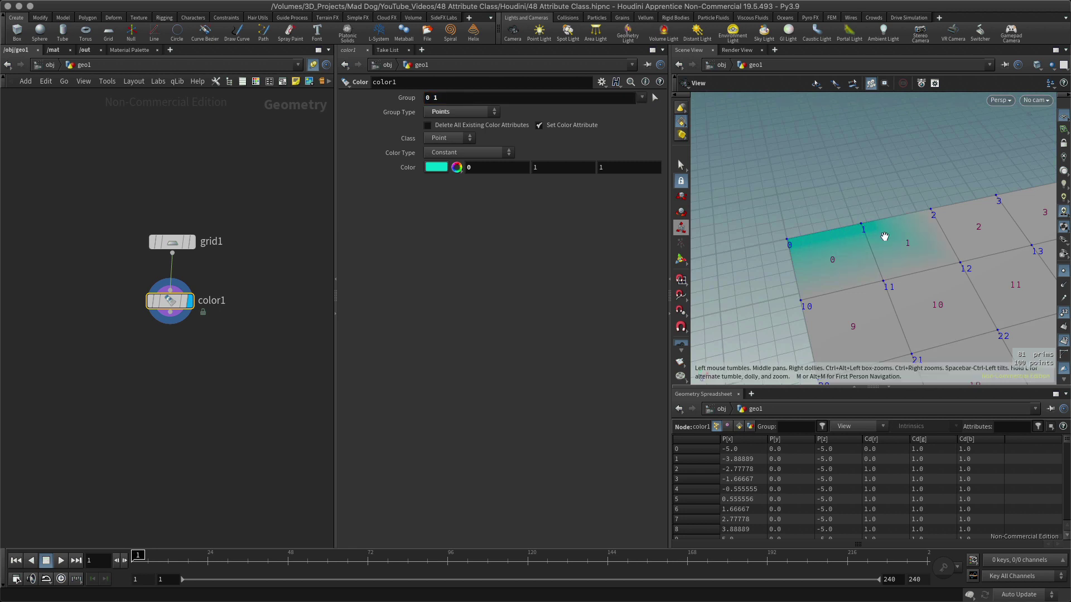
pyautogui.scroll(4, 868, 283)
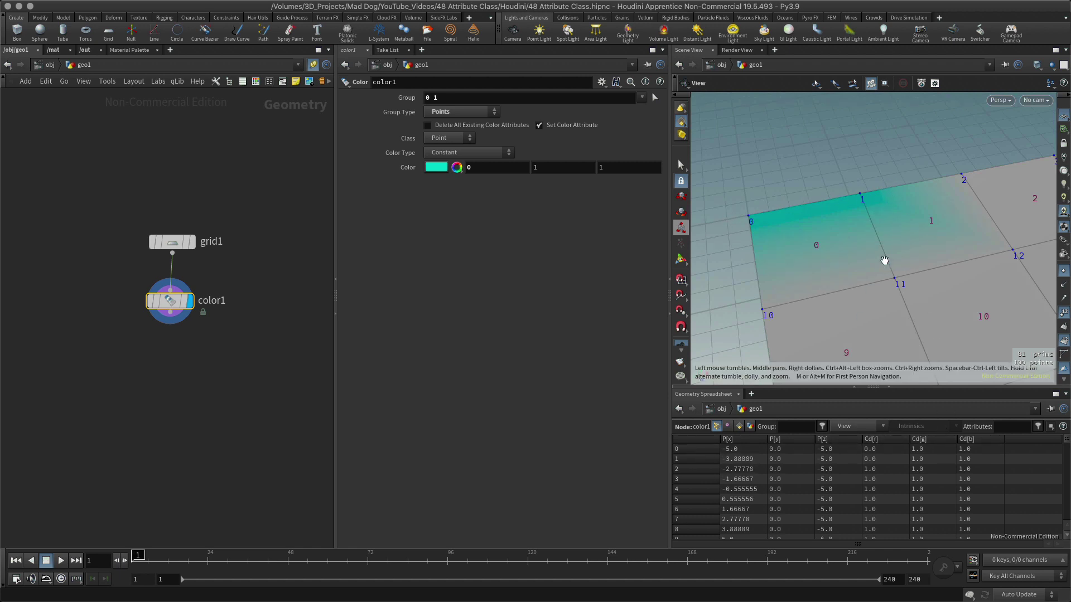
pyautogui.moveTo(885, 258); pyautogui.dragTo(815, 125)
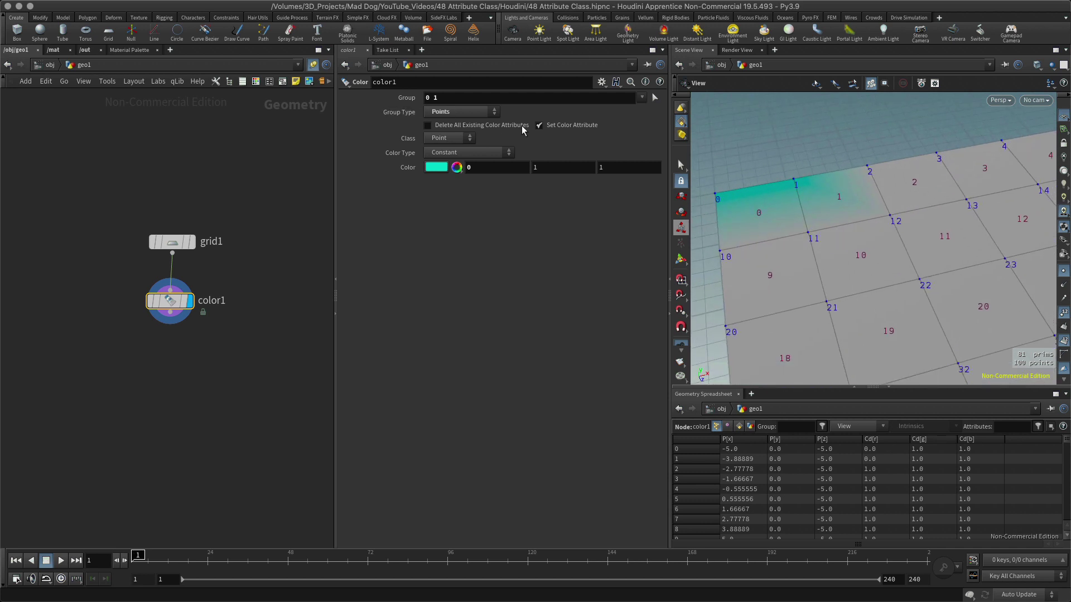
# Step: Remove point 1 from the Color node's group, leaving only 0
pyautogui.doubleClick(433, 98)
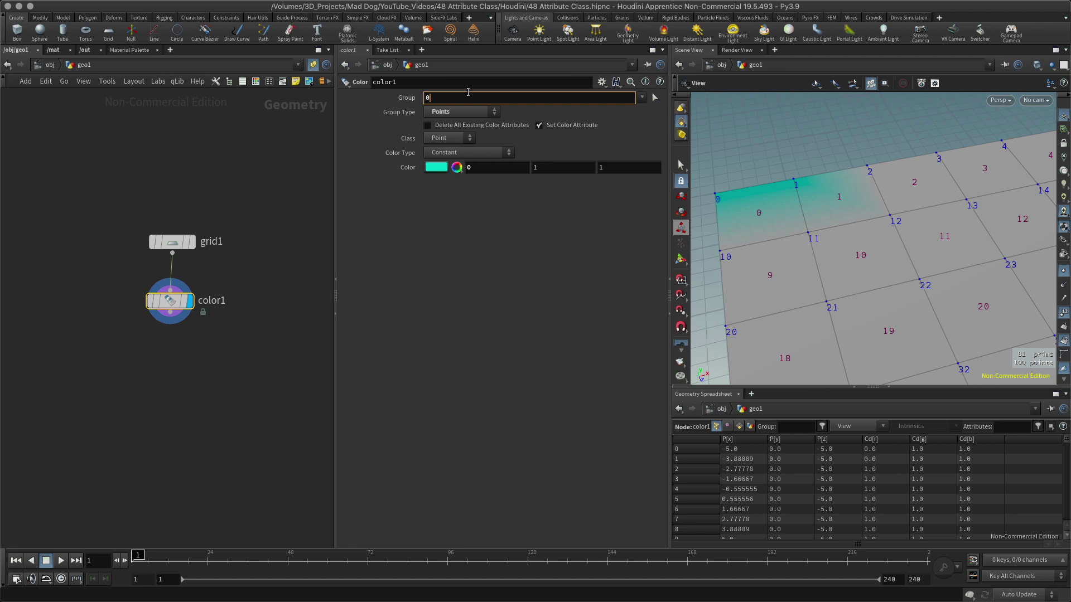
pyautogui.press('Return')
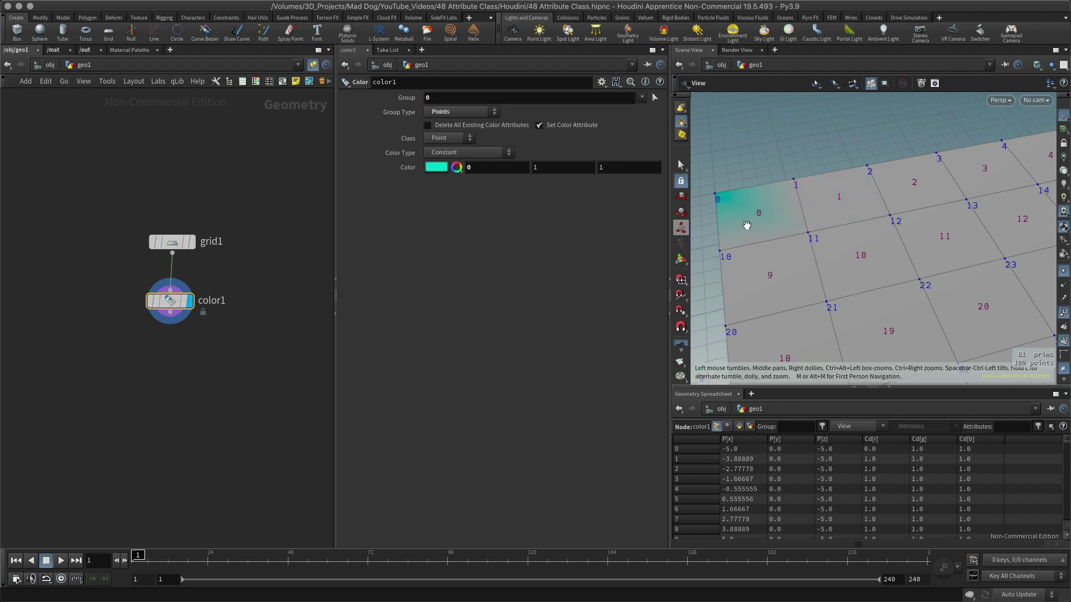
pyautogui.moveTo(777, 220)
pyautogui.mouseDown()
pyautogui.moveTo(770, 226)
pyautogui.moveTo(760, 210)
pyautogui.mouseUp()
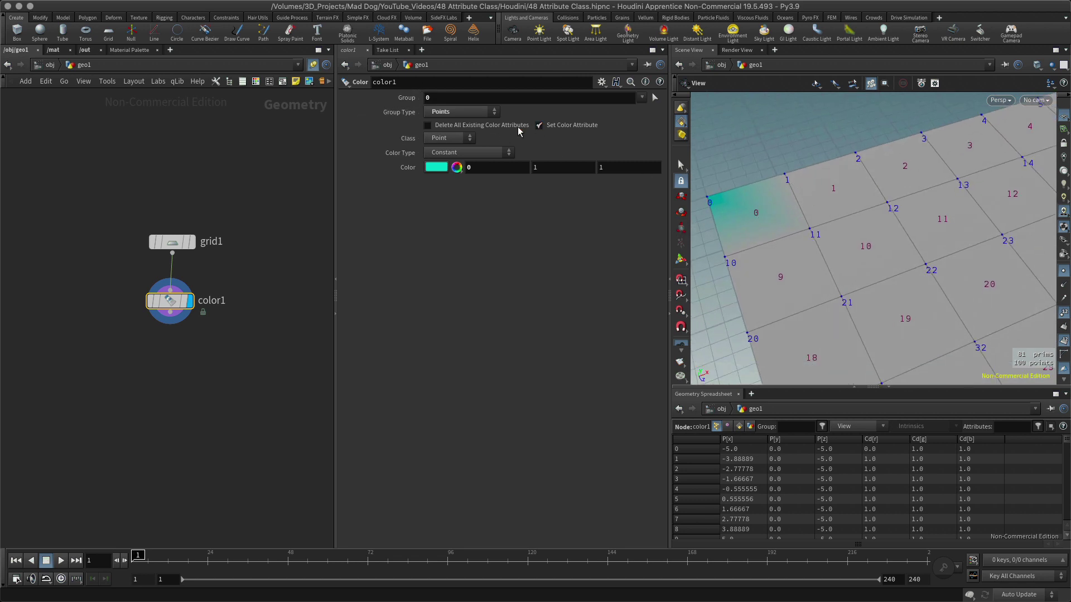
# Step: Set the Color node's class to Primitive and show the primitive attributes in the Geometry Spreadsheet
pyautogui.click(460, 140)
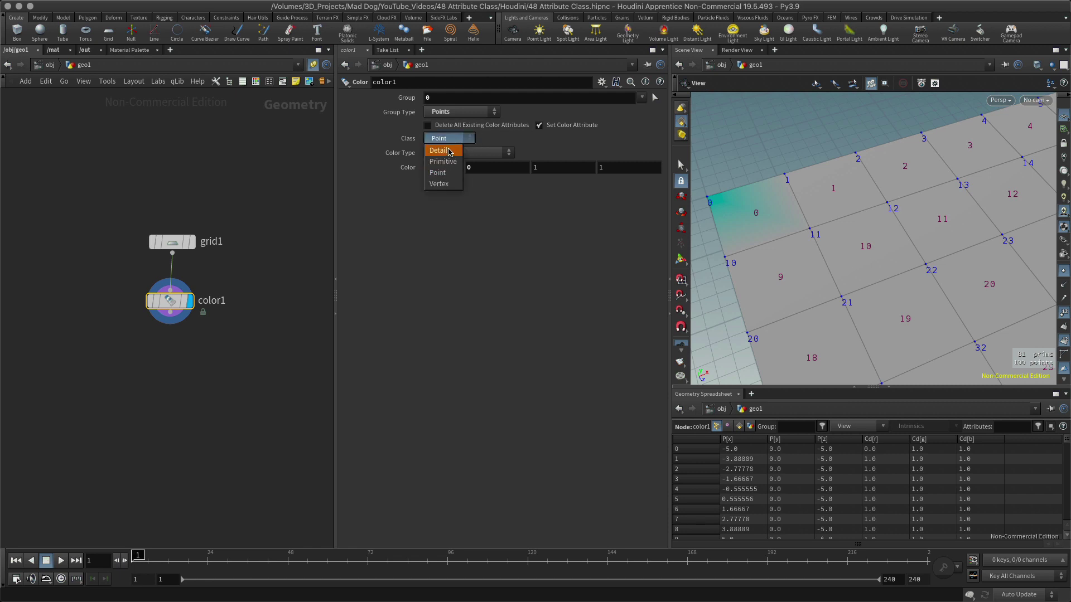
pyautogui.click(467, 158)
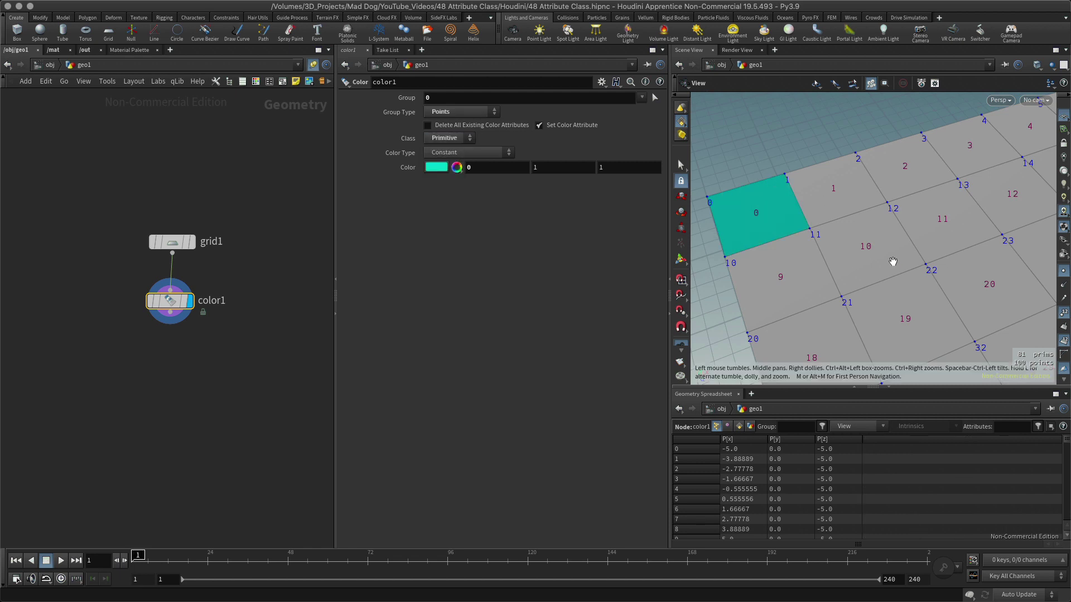
pyautogui.moveTo(892, 258); pyautogui.dragTo(789, 219)
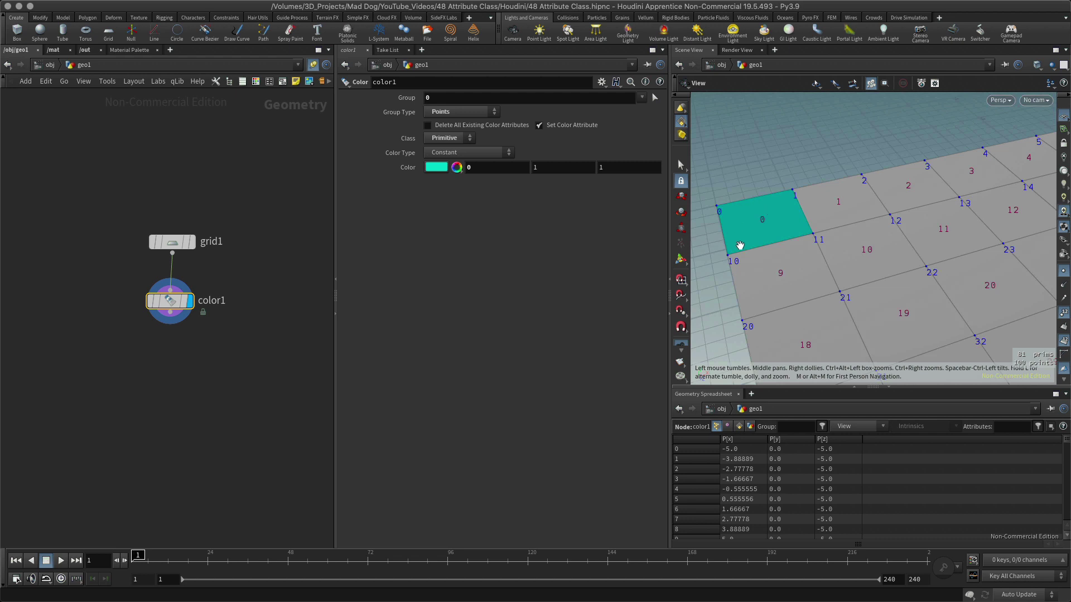
pyautogui.moveTo(839, 248); pyautogui.dragTo(774, 248)
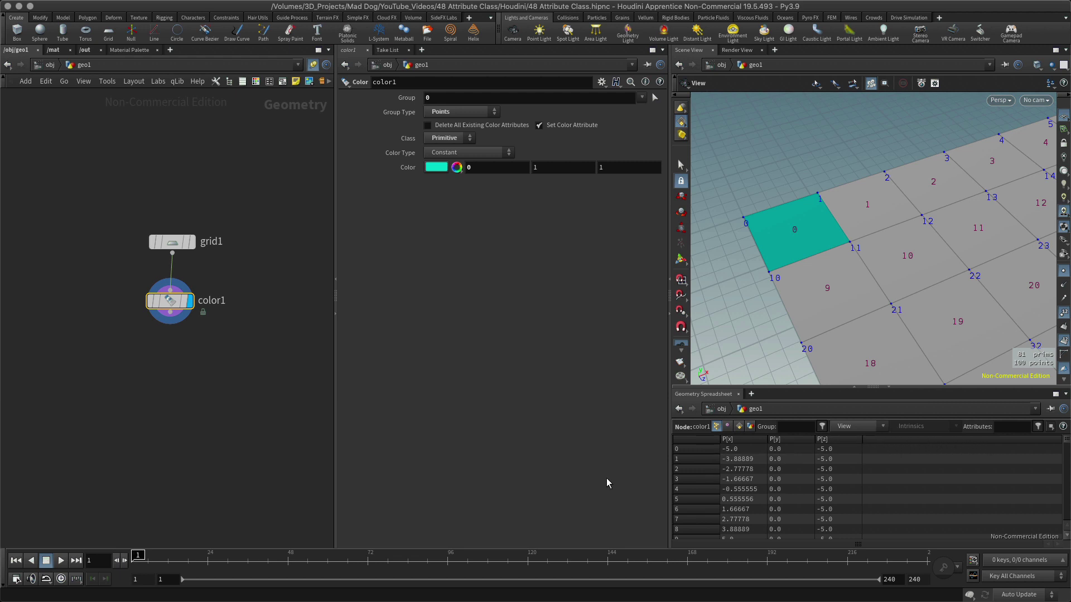
pyautogui.click(739, 426)
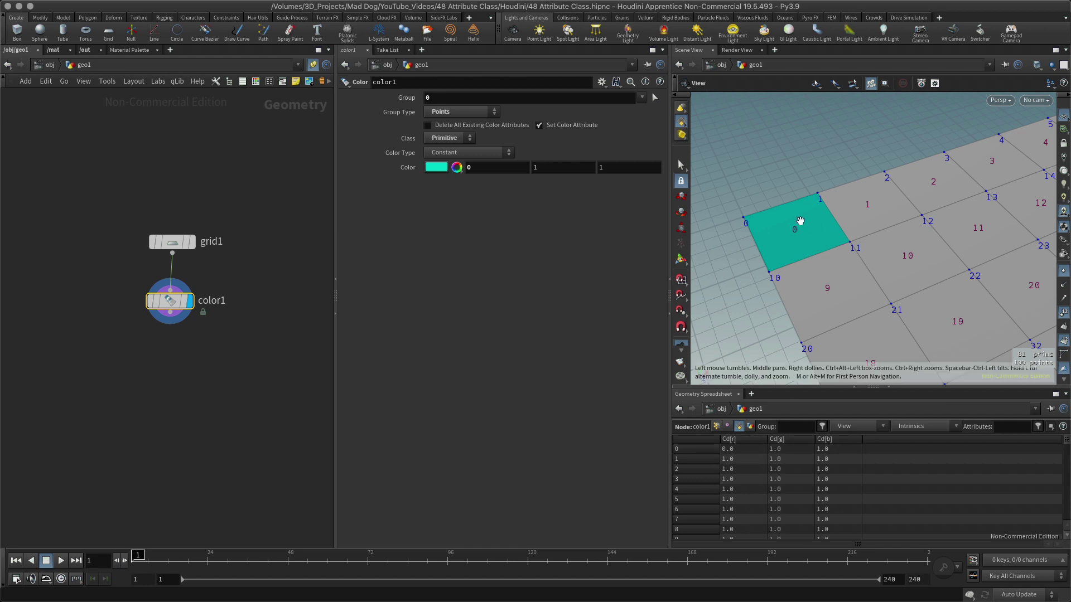
# Step: Switch the Color node's class to Vertex and show the vertex attributes in the Geometry Spreadsheet
pyautogui.click(445, 137)
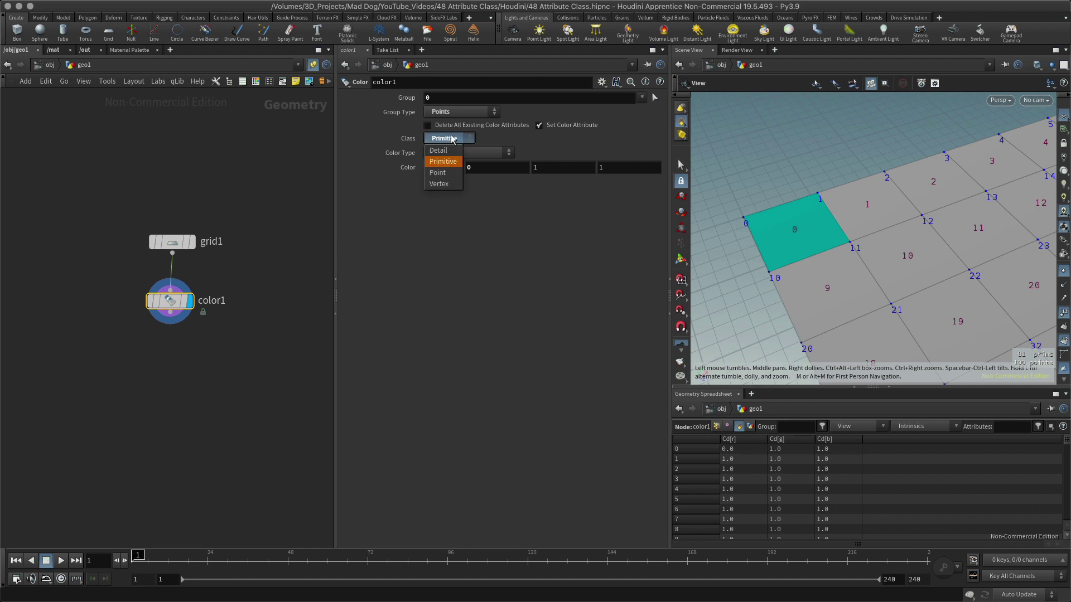
pyautogui.click(444, 184)
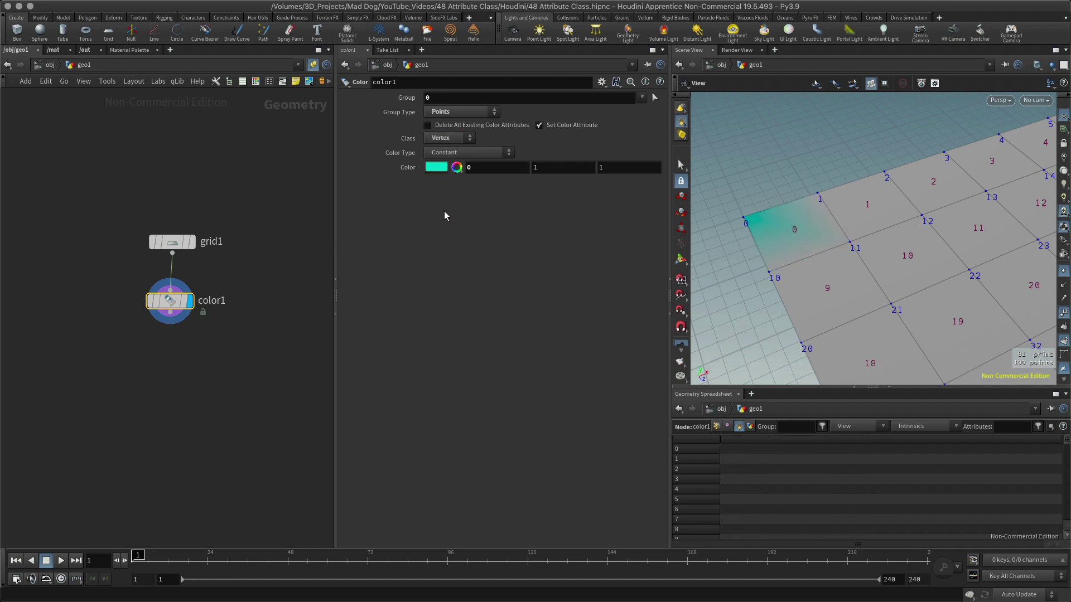
pyautogui.click(728, 427)
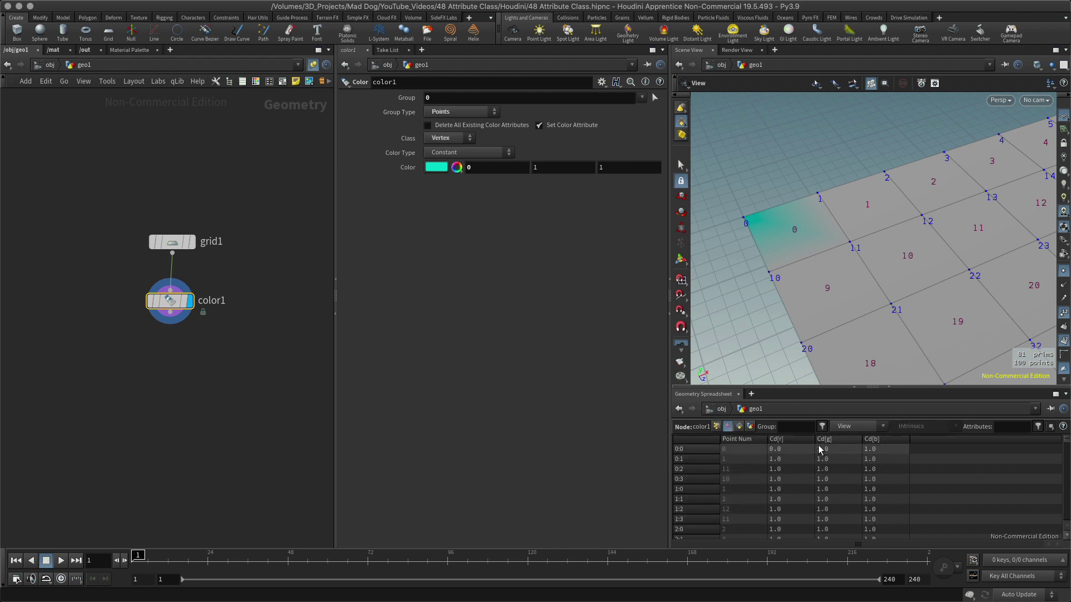
# Step: Compare the viewport coloring by setting the Color node's class to Point and then back to Primitive
pyautogui.click(449, 139)
pyautogui.click(443, 137)
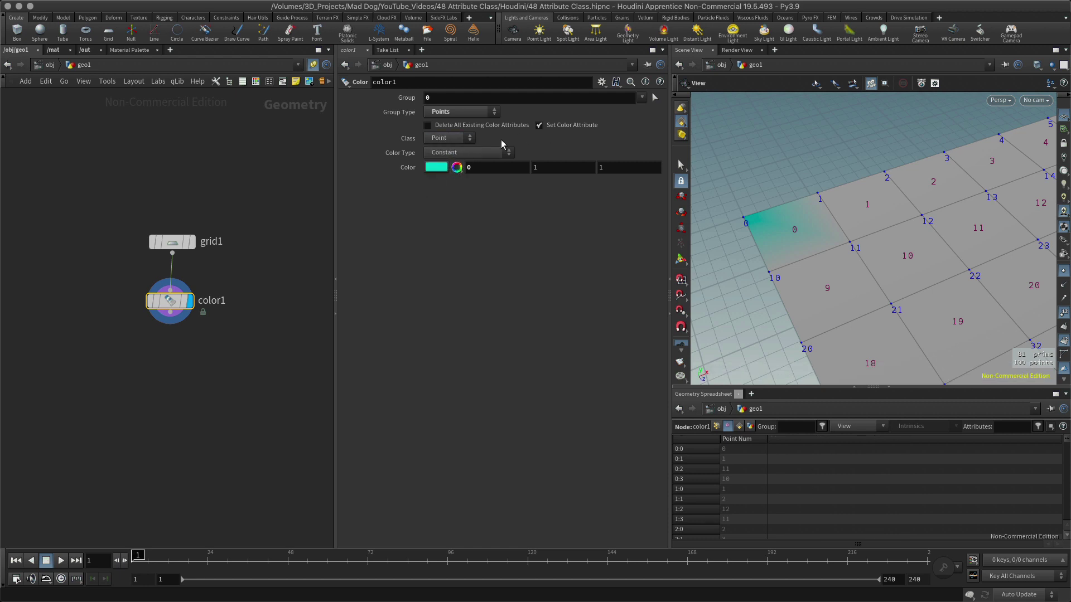
pyautogui.click(453, 141)
pyautogui.click(469, 161)
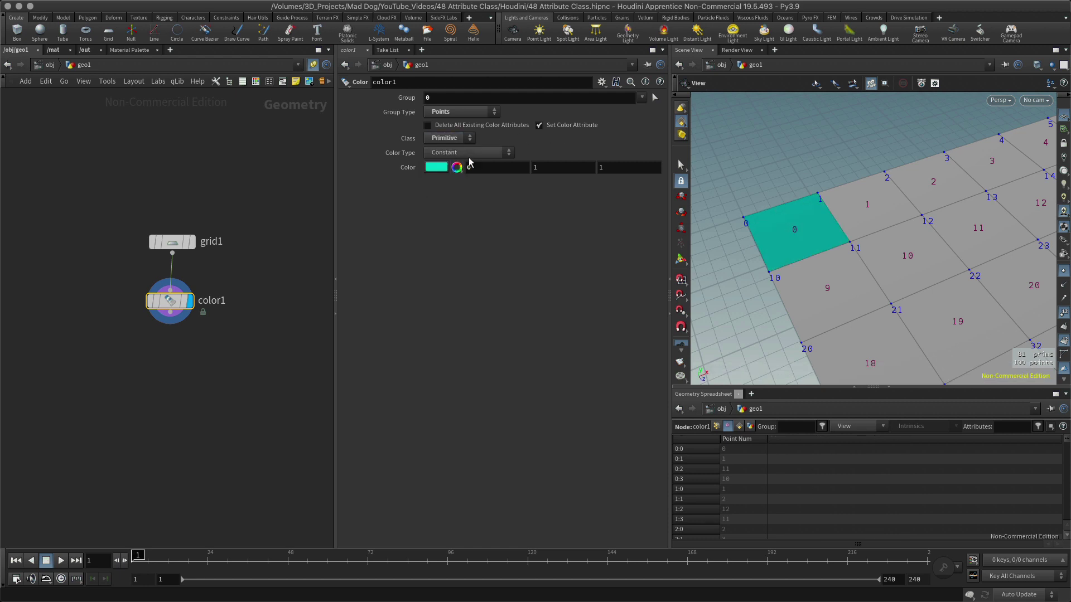
pyautogui.click(460, 139)
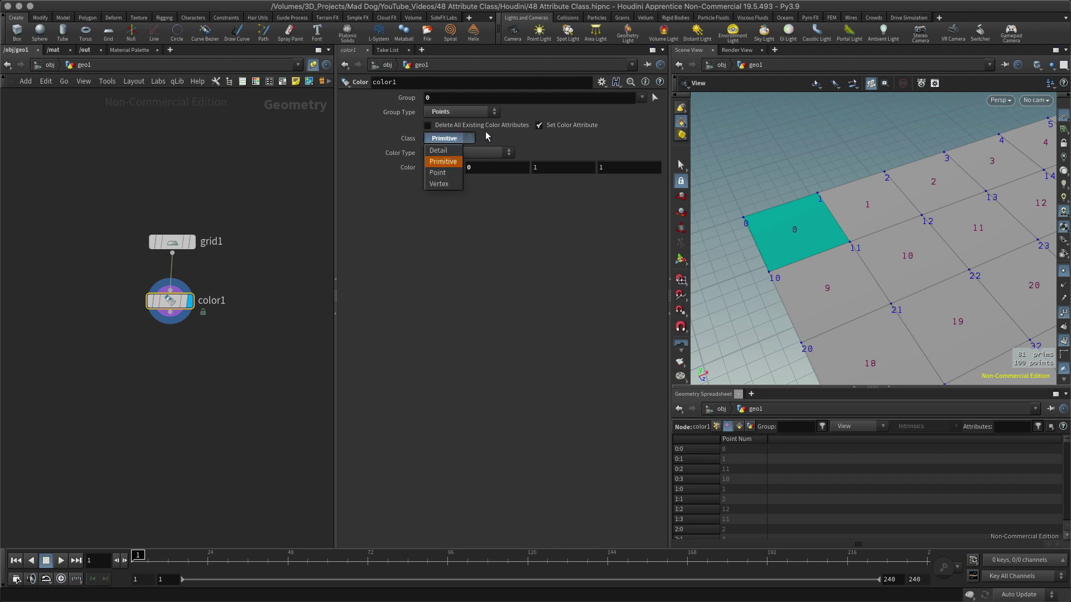
pyautogui.click(533, 255)
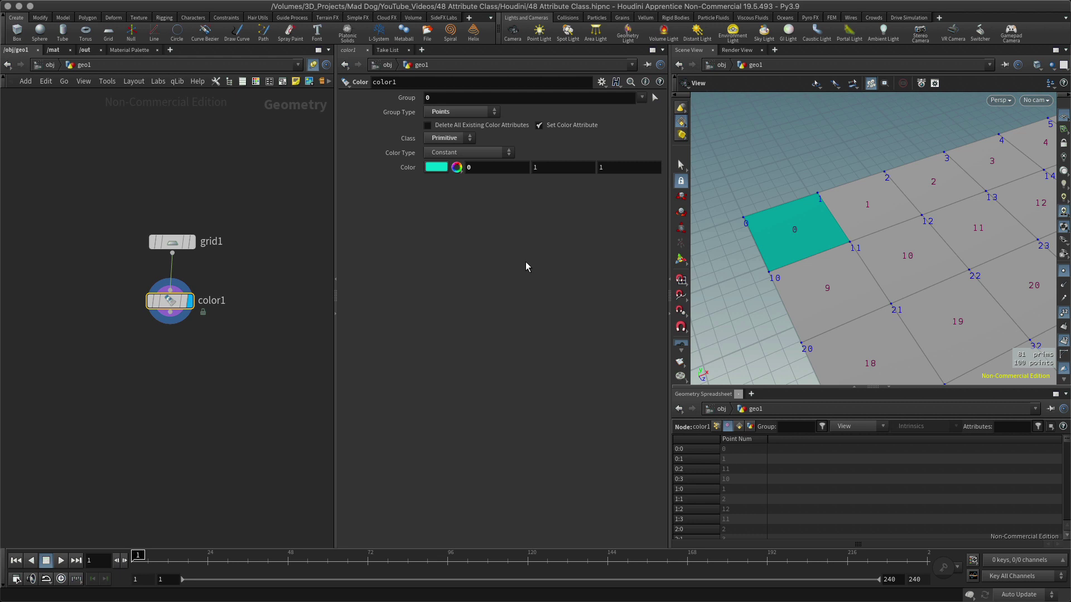
# Step: Show the detail attributes in the Geometry Spreadsheet and set the Color node's class to Detail
pyautogui.click(750, 426)
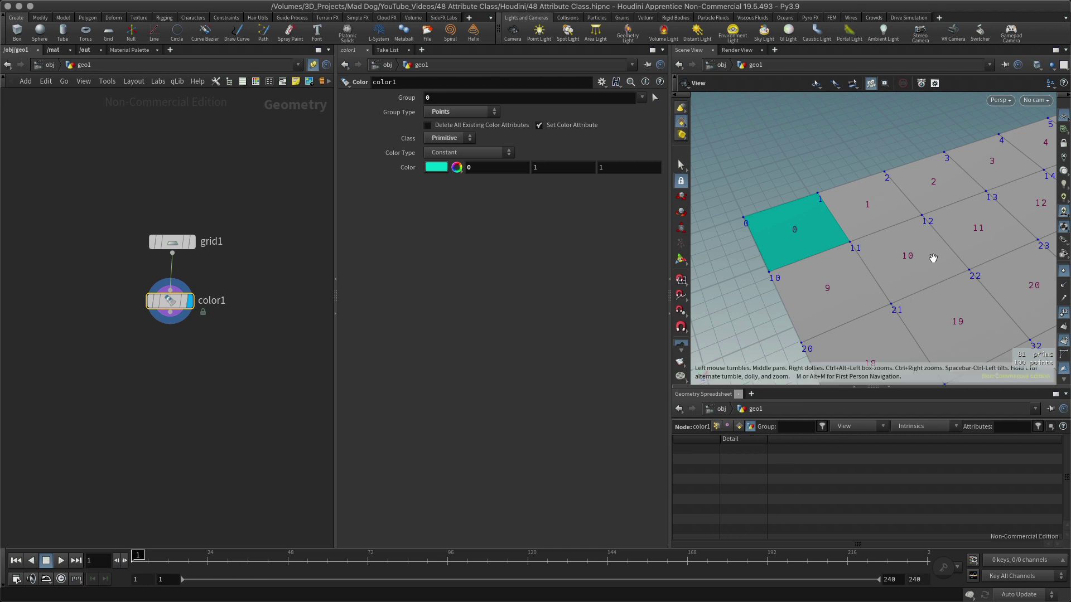
pyautogui.moveTo(937, 283); pyautogui.dragTo(808, 296, button='right')
pyautogui.moveTo(982, 263); pyautogui.dragTo(818, 199, button='middle')
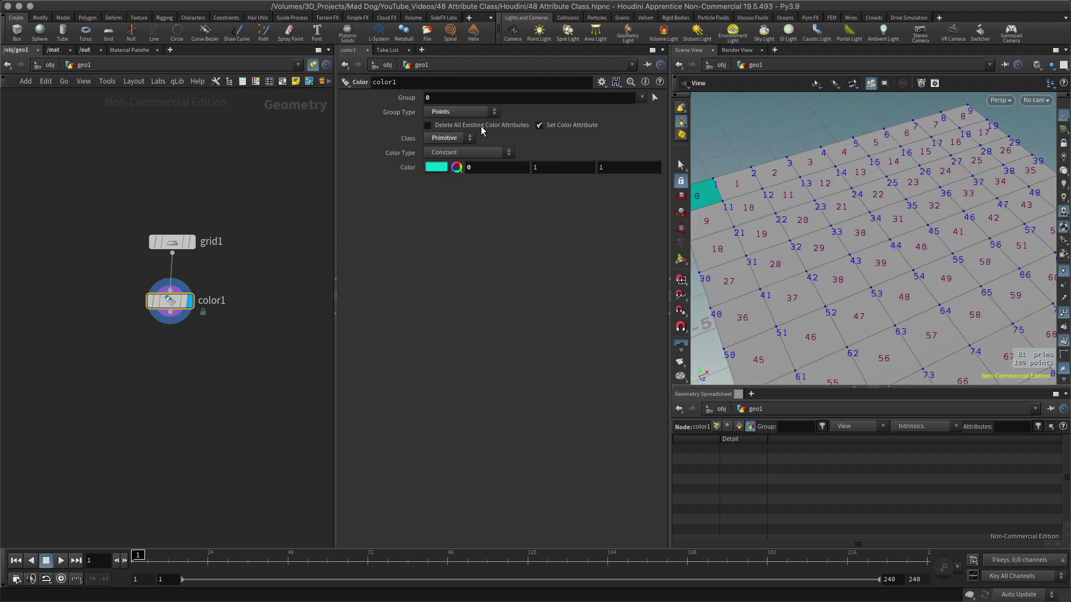
pyautogui.click(448, 138)
pyautogui.click(445, 151)
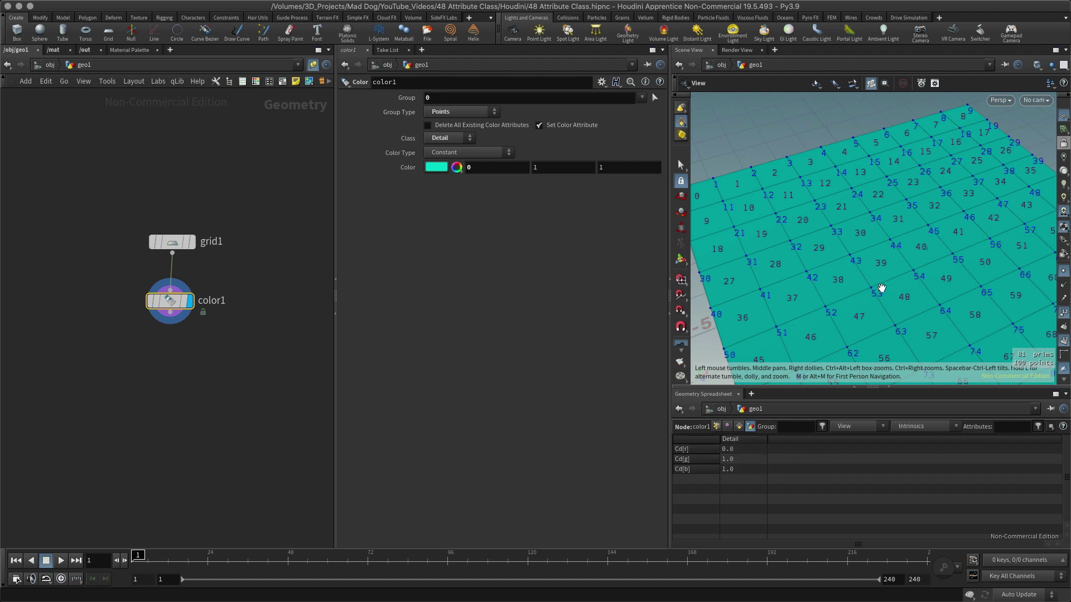
pyautogui.moveTo(915, 256)
pyautogui.mouseDown(button='right')
pyautogui.moveTo(795, 275)
pyautogui.moveTo(857, 272)
pyautogui.moveTo(908, 251)
pyautogui.mouseUp(button='right')
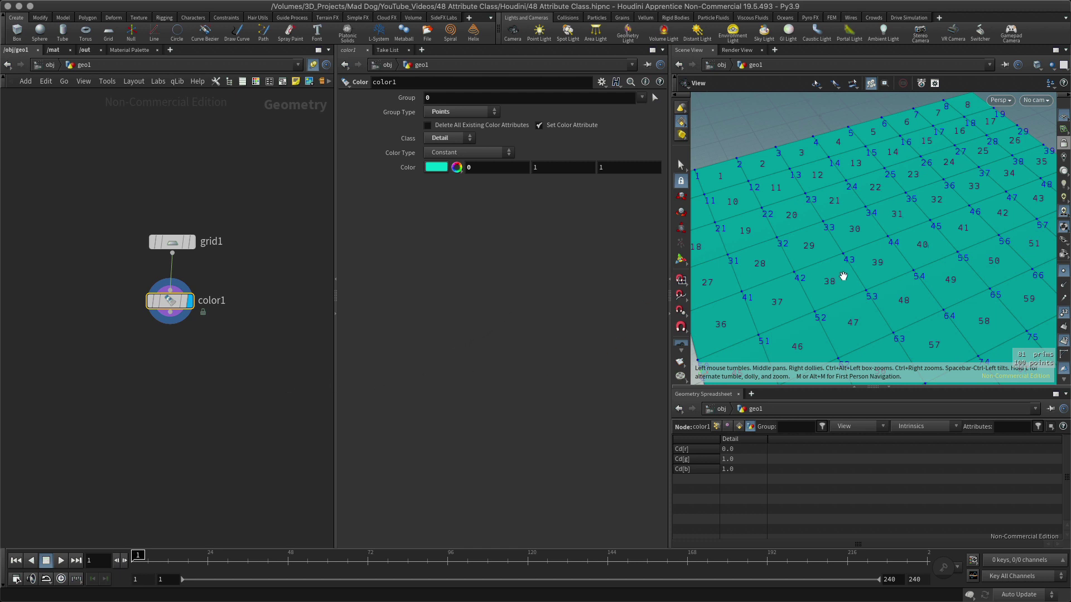
pyautogui.moveTo(871, 245); pyautogui.dragTo(835, 251, button='right')
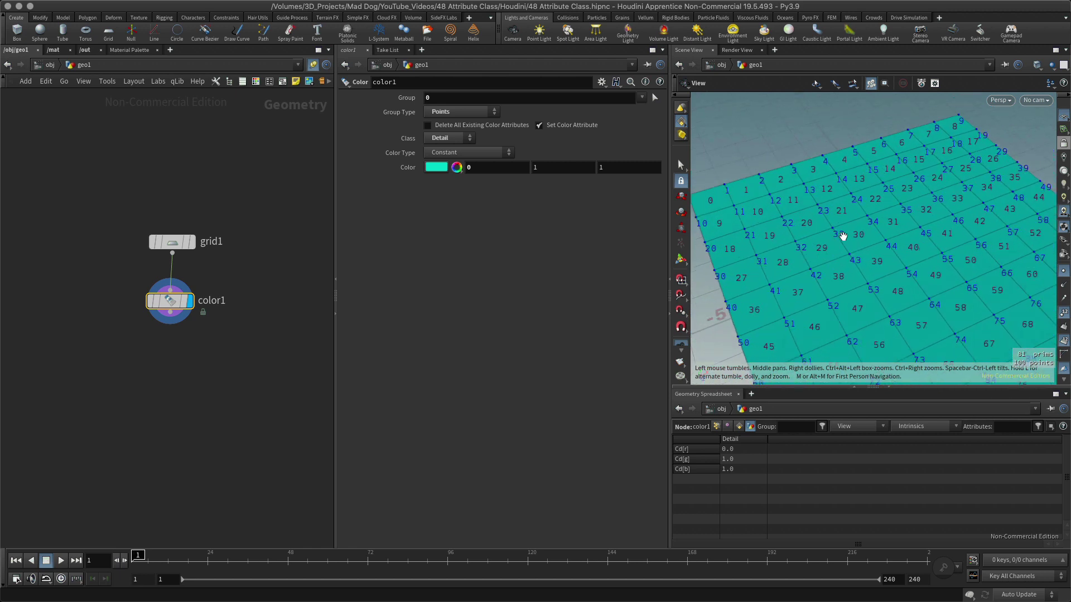
pyautogui.moveTo(848, 286); pyautogui.dragTo(866, 275, button='right')
pyautogui.moveTo(866, 275); pyautogui.dragTo(852, 250)
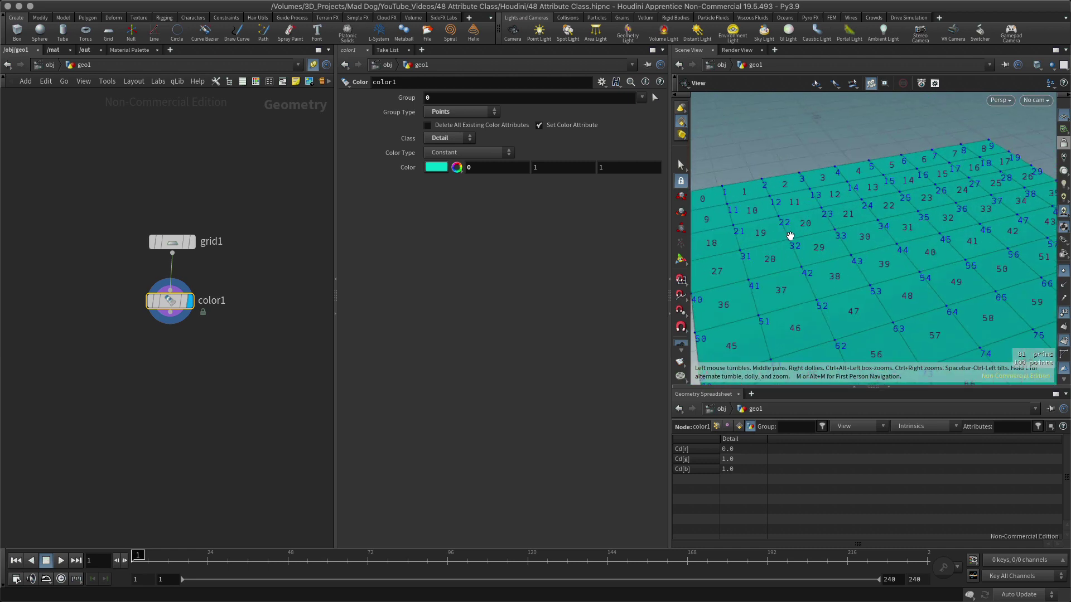
pyautogui.moveTo(792, 236); pyautogui.dragTo(831, 230, button='middle')
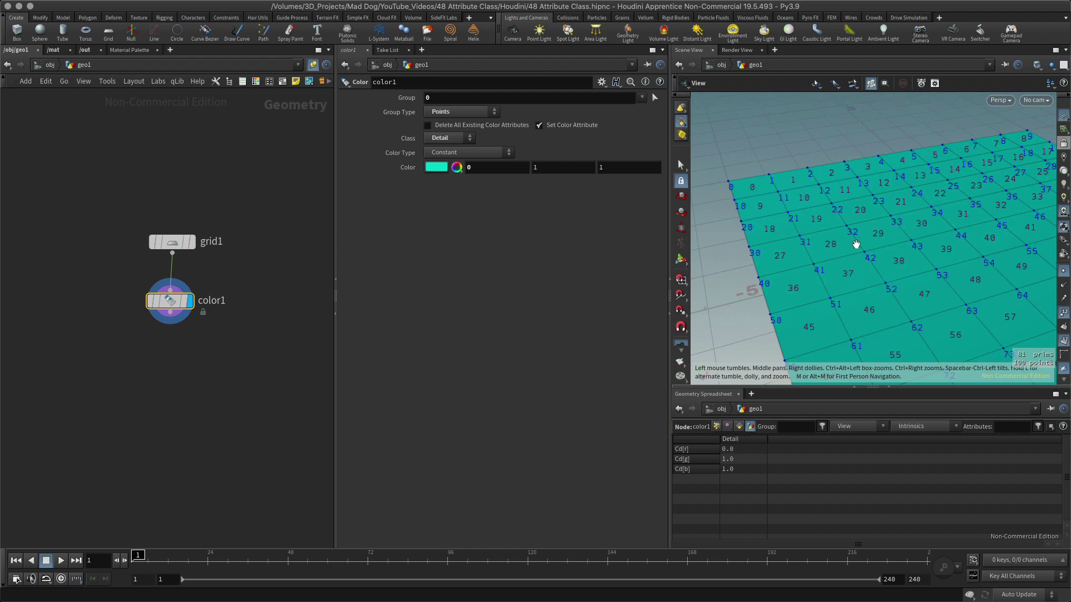
pyautogui.moveTo(856, 241)
pyautogui.mouseDown()
pyautogui.moveTo(836, 221)
pyautogui.moveTo(851, 222)
pyautogui.mouseUp()
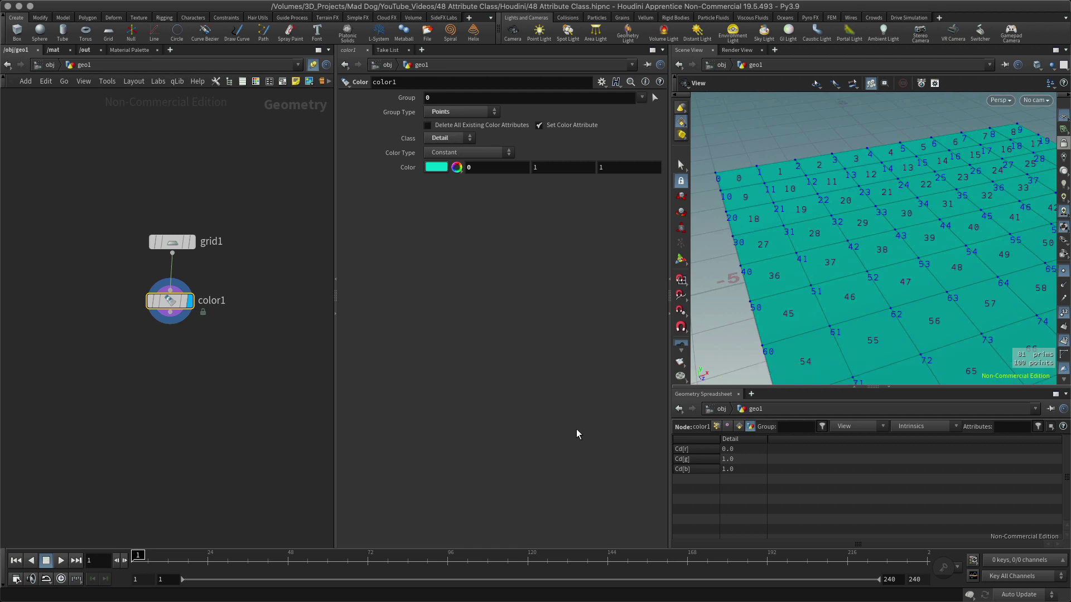